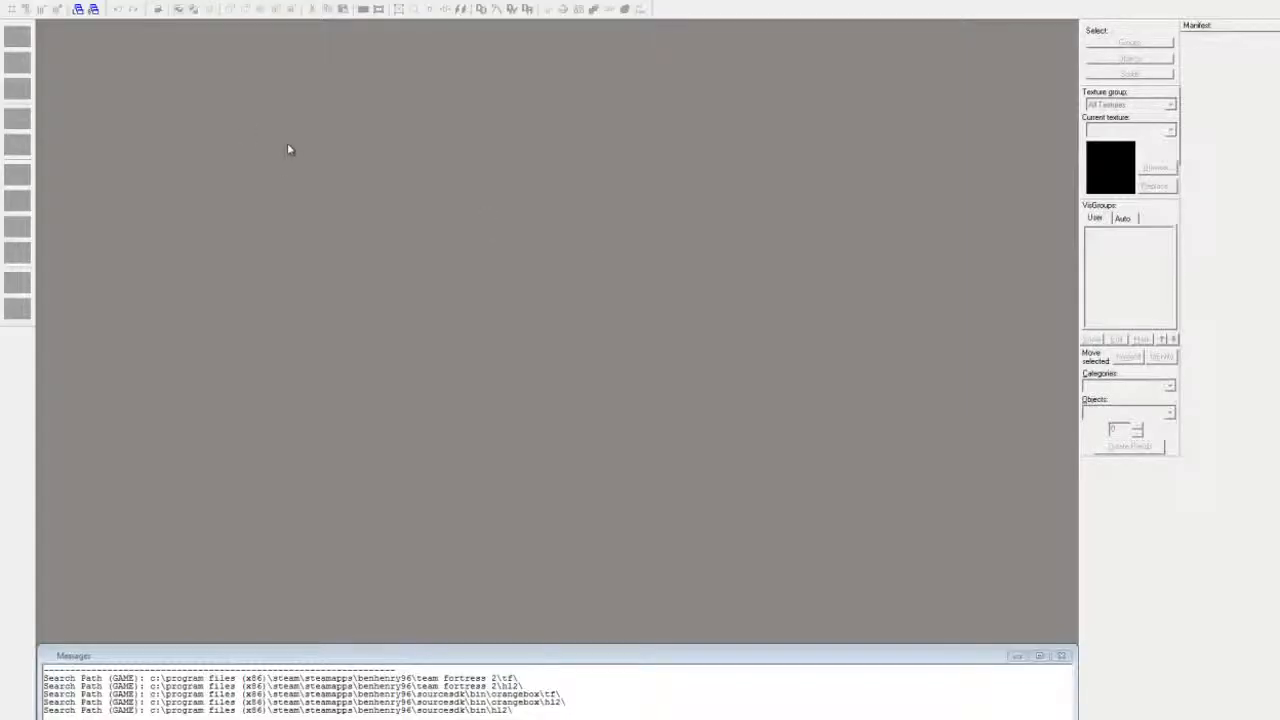
Create a new map and enlarge the top view with the Magnify tool.
left_click(5, 5)
left_click(10, 11)
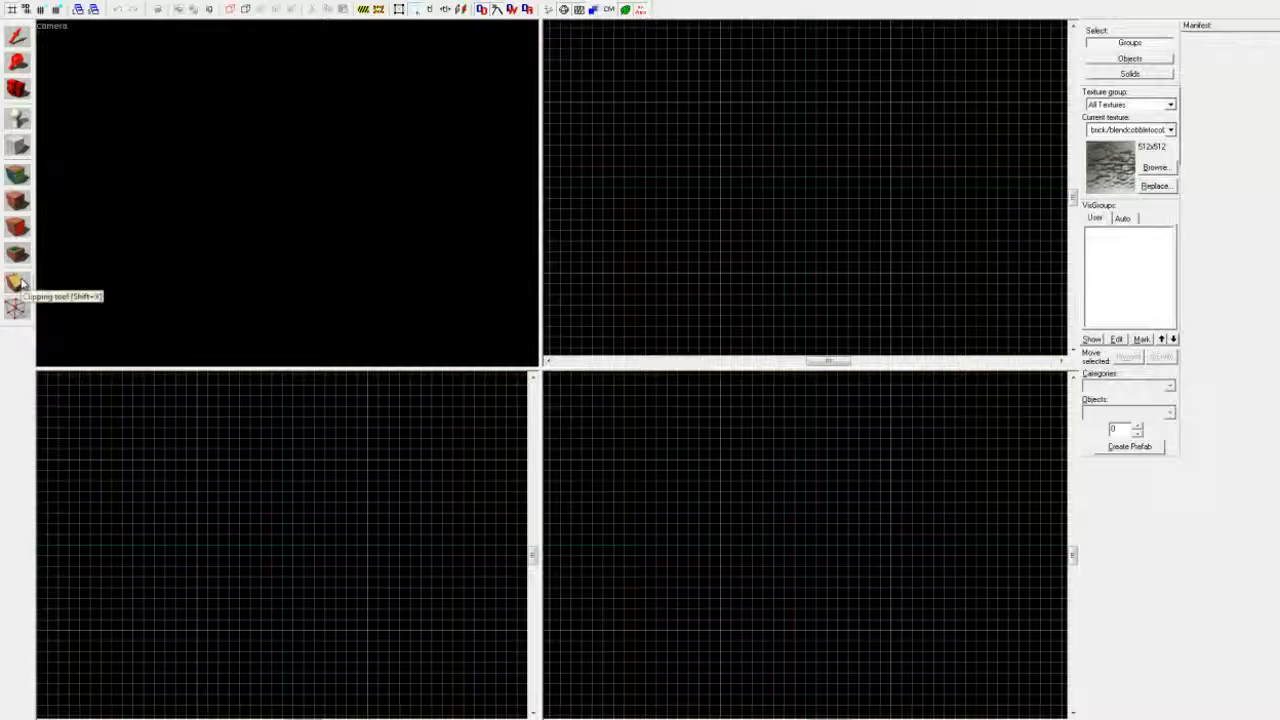
left_click(18, 63)
left_click(737, 170)
right_click(739, 160)
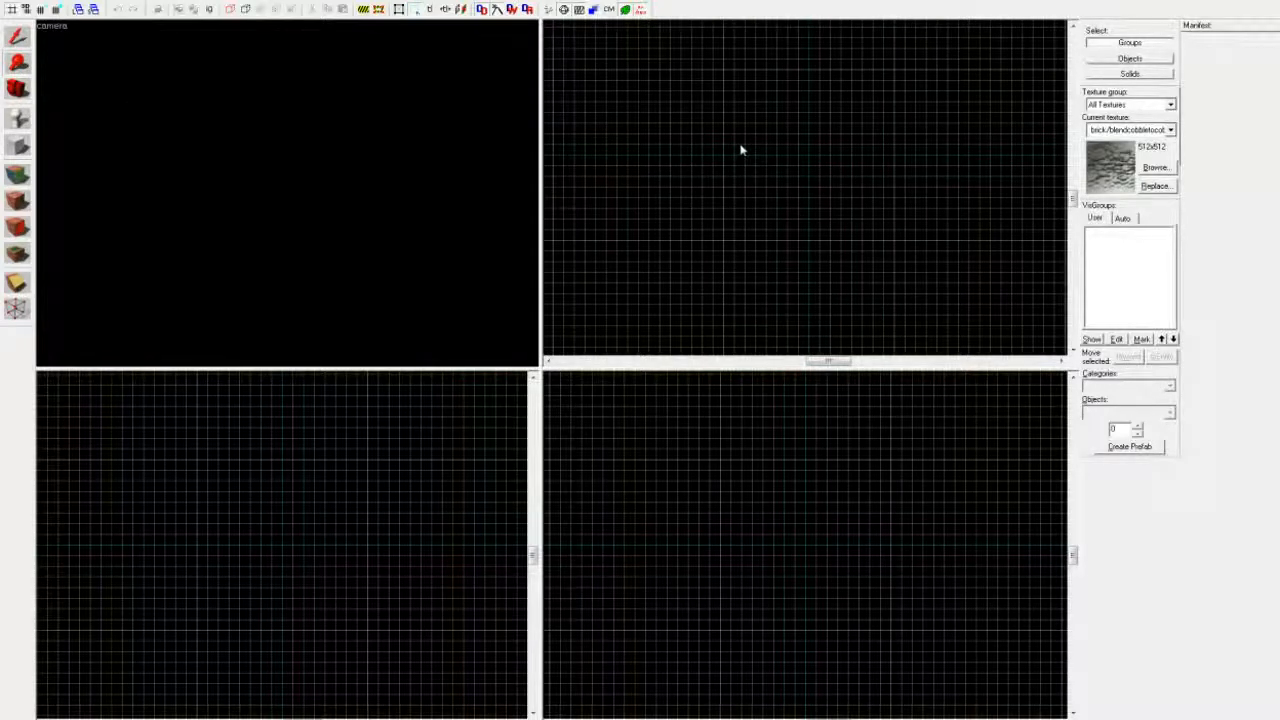
left_click(741, 150)
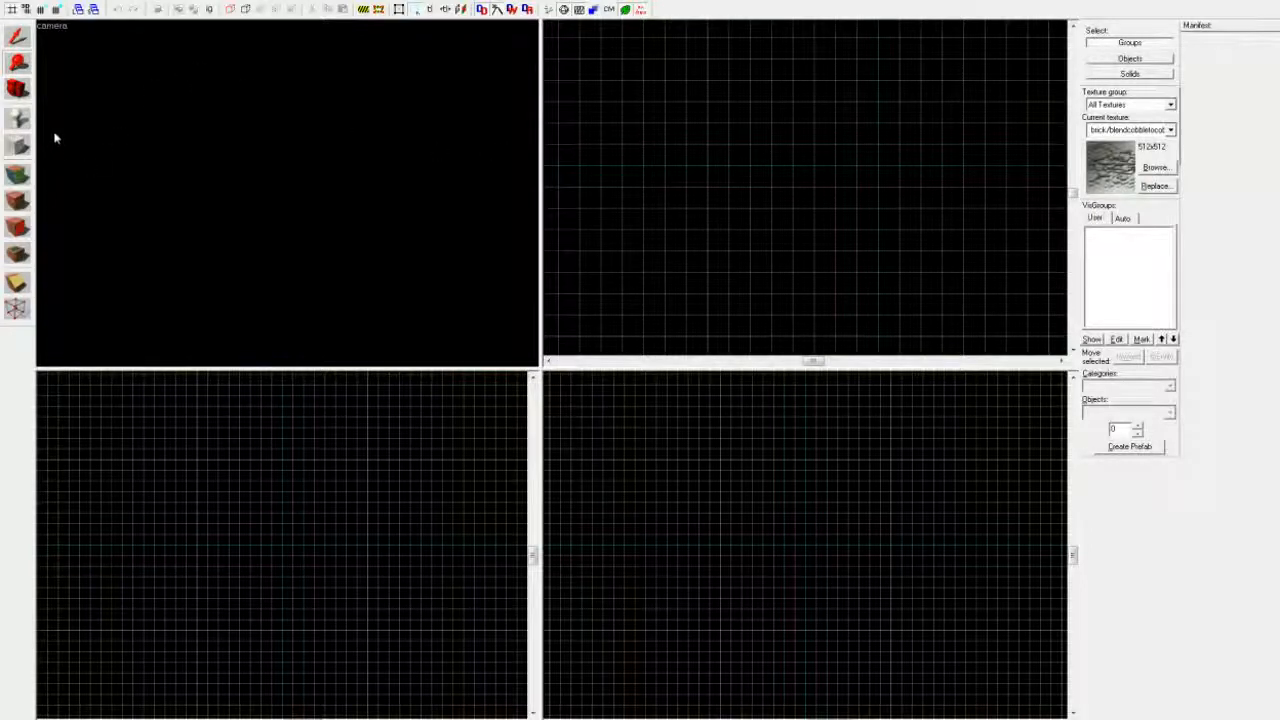
Place a camera in the top view with the Camera tool and turn its viewing direction in the 3D view.
left_click(17, 88)
left_click_drag(738, 240, 830, 209)
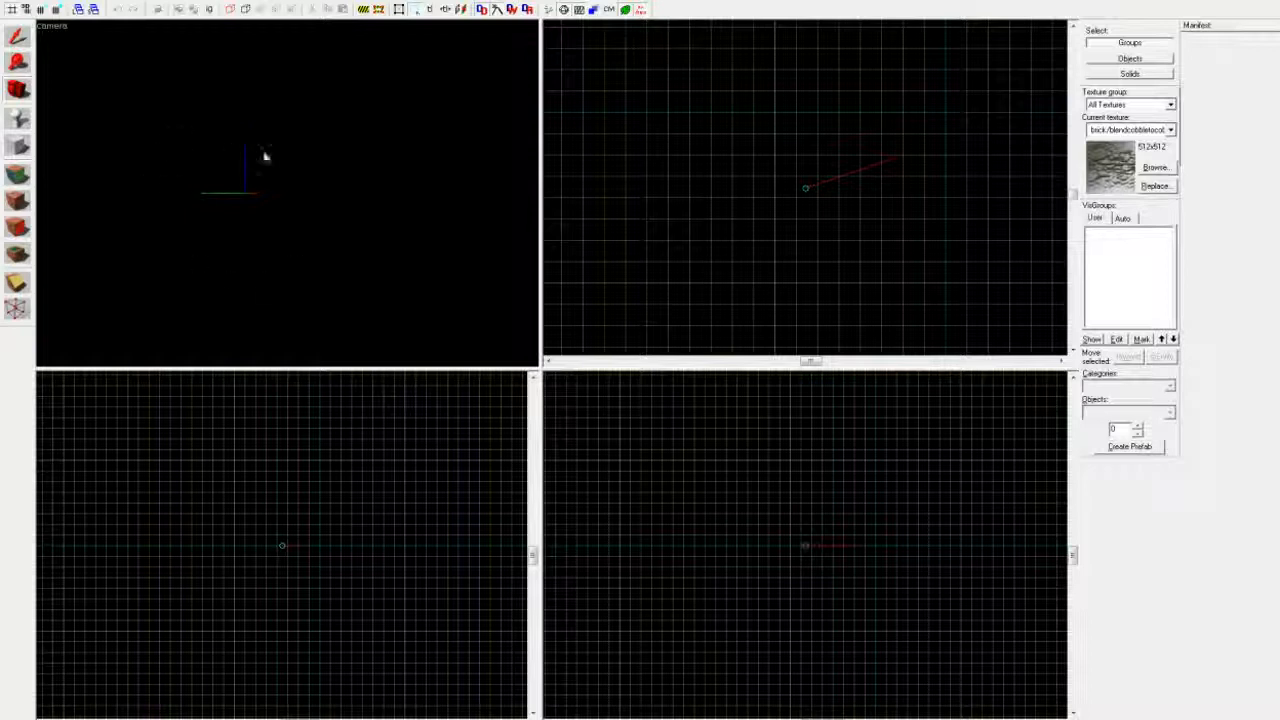
key("z")
key("w")
key("z")
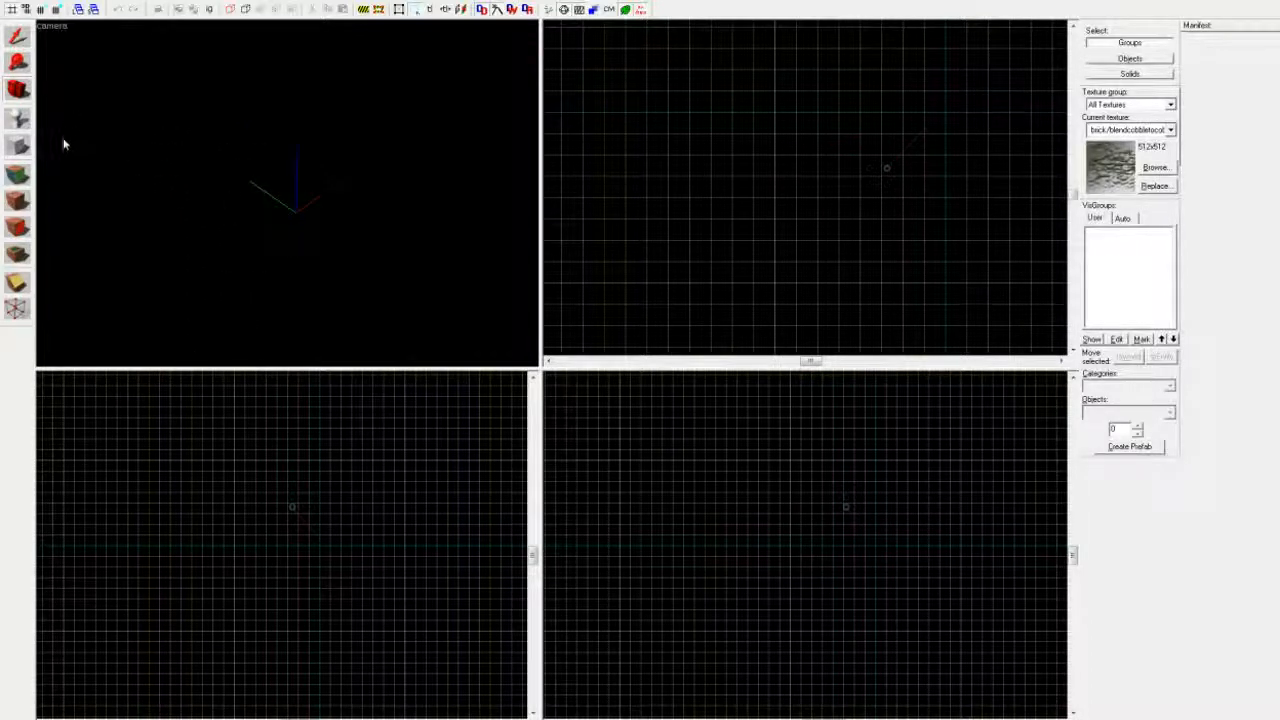
Activate the Entity tool and look through the list of available entity objects.
left_click(18, 118)
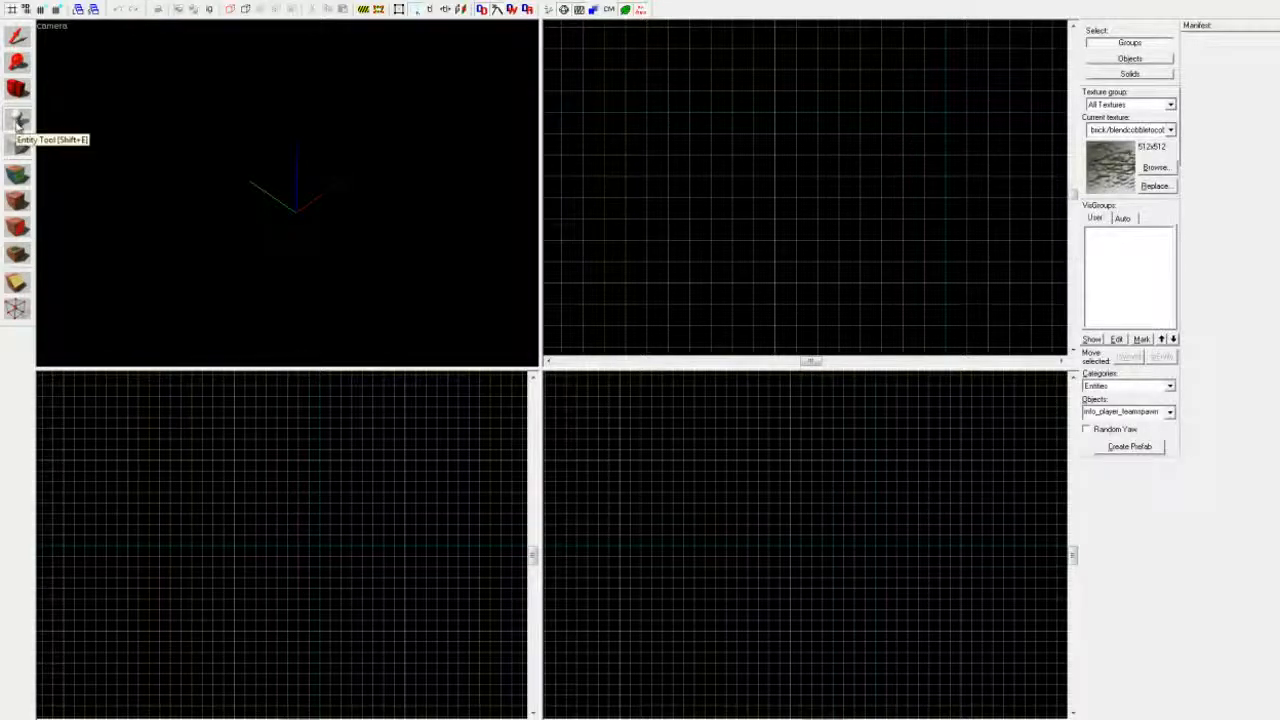
left_click(1170, 412)
scroll(1175, 460, "down", 5)
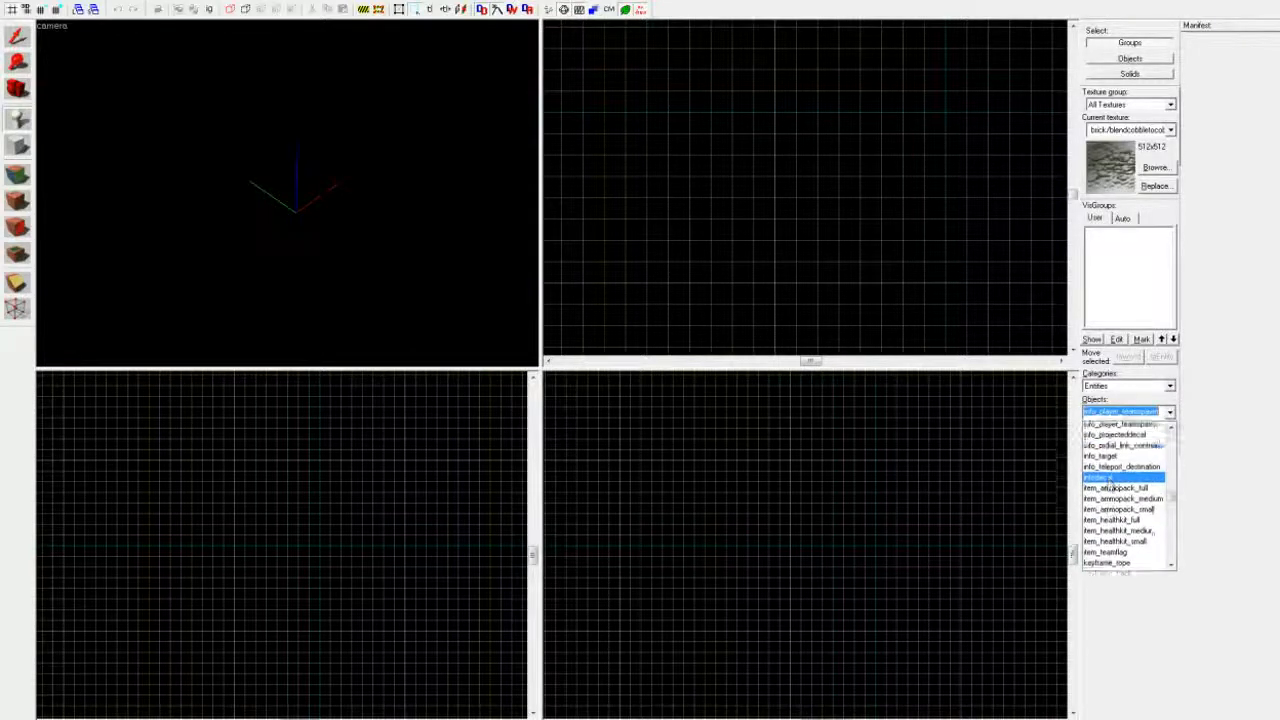
left_click(1170, 412)
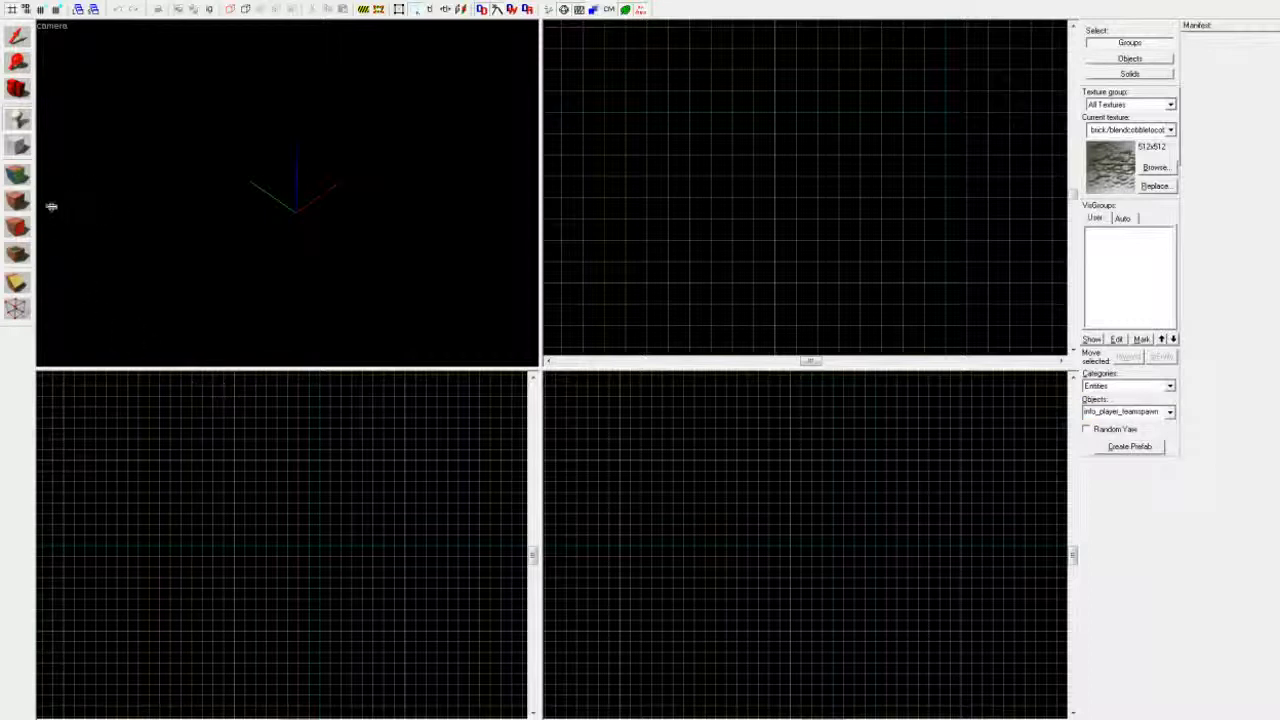
Create a block 64 units wide, 512 units long and 576 units high with the Block tool.
left_click(18, 146)
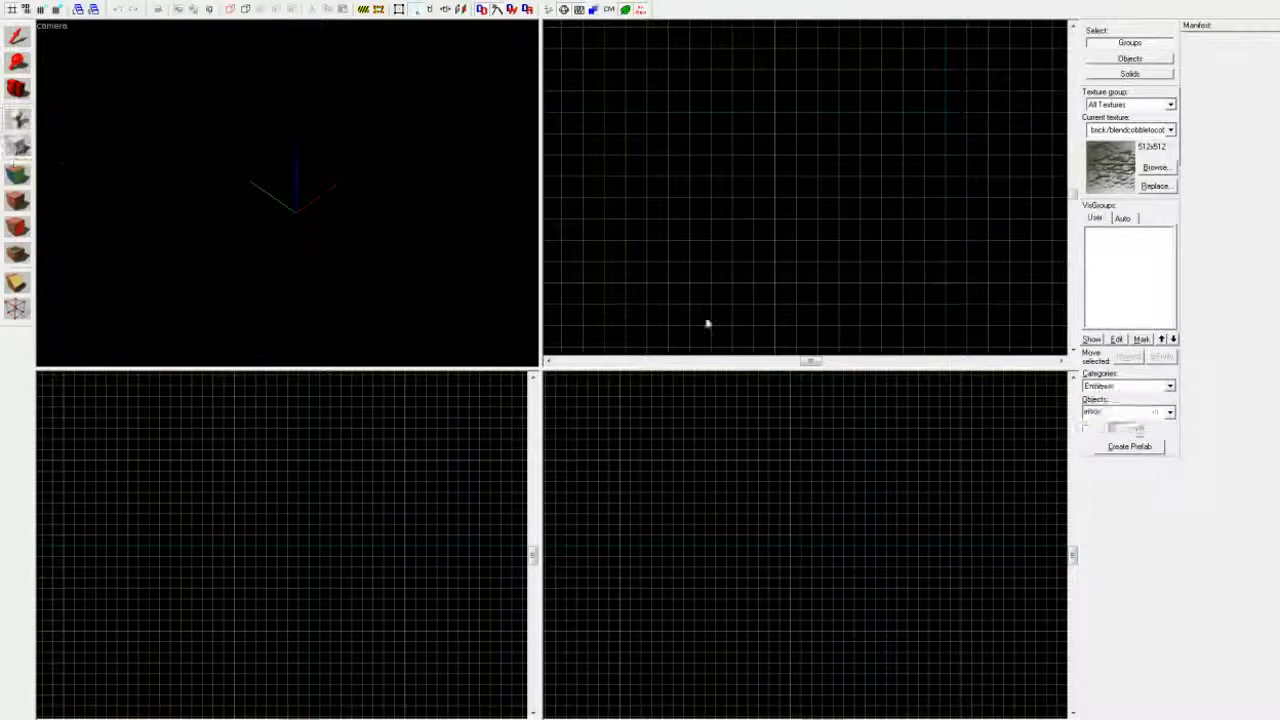
left_click_drag(732, 114, 757, 287)
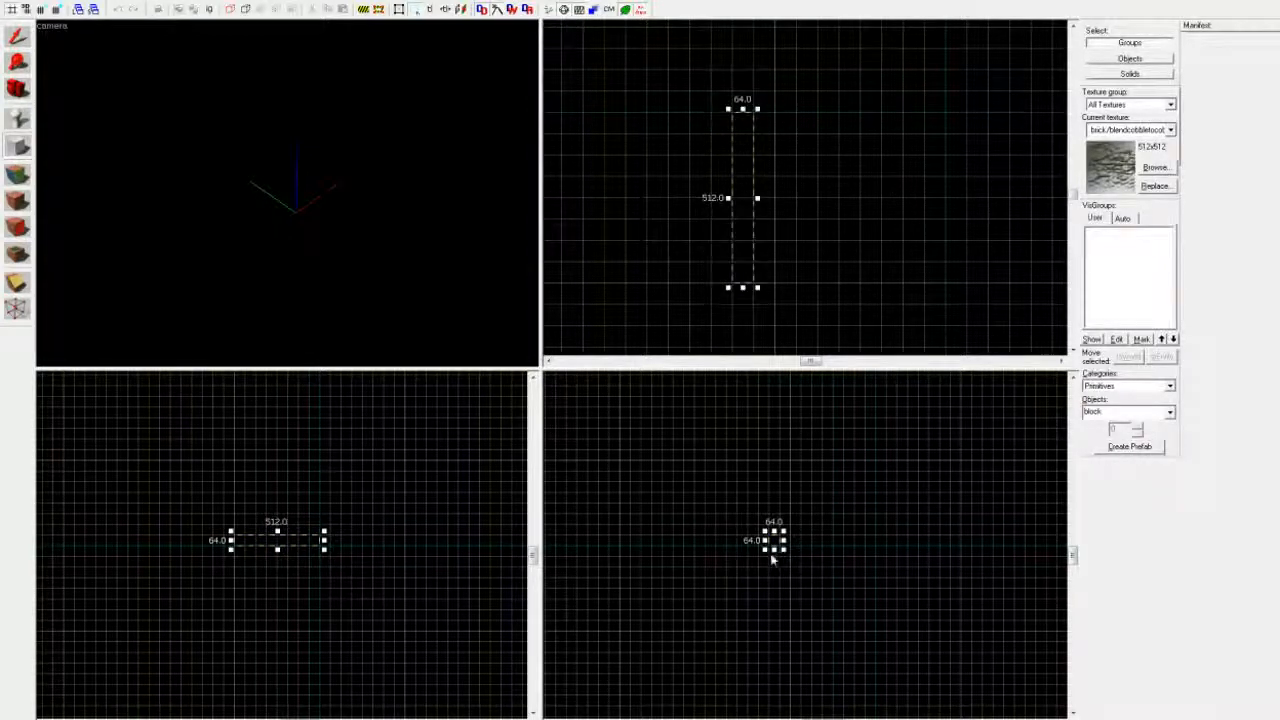
left_click_drag(781, 553, 777, 631)
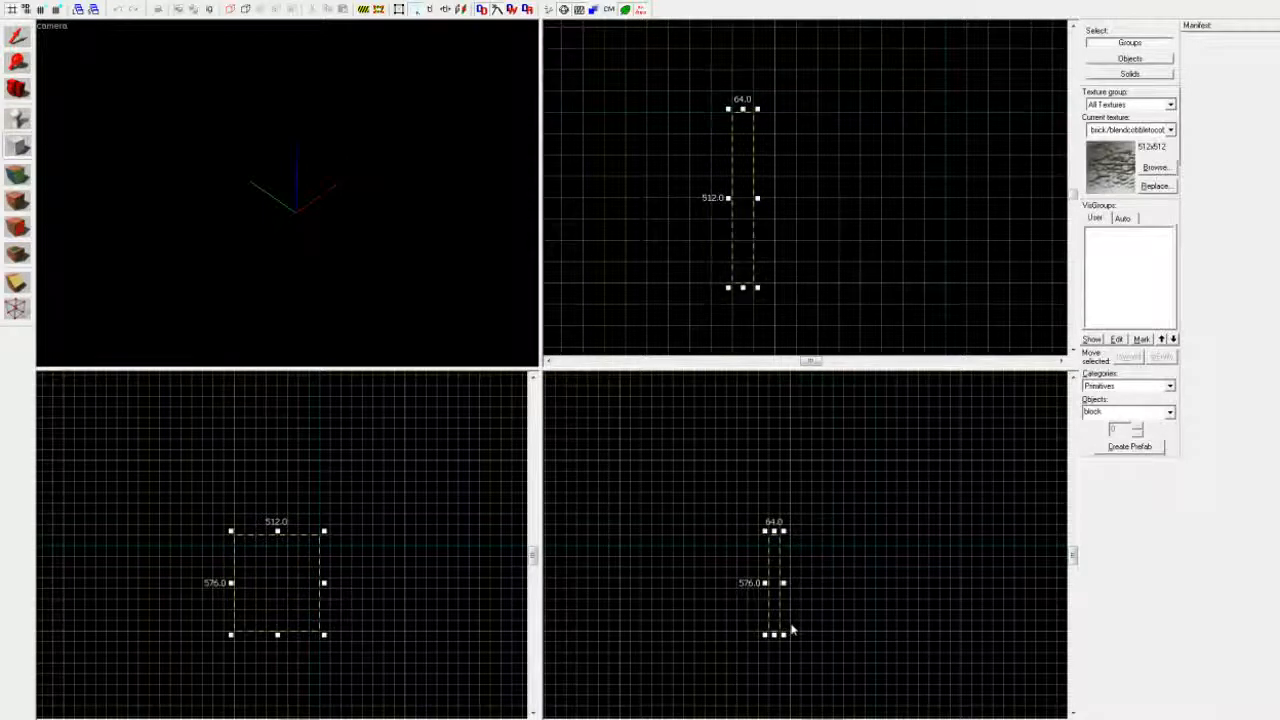
key("Return")
key("z")
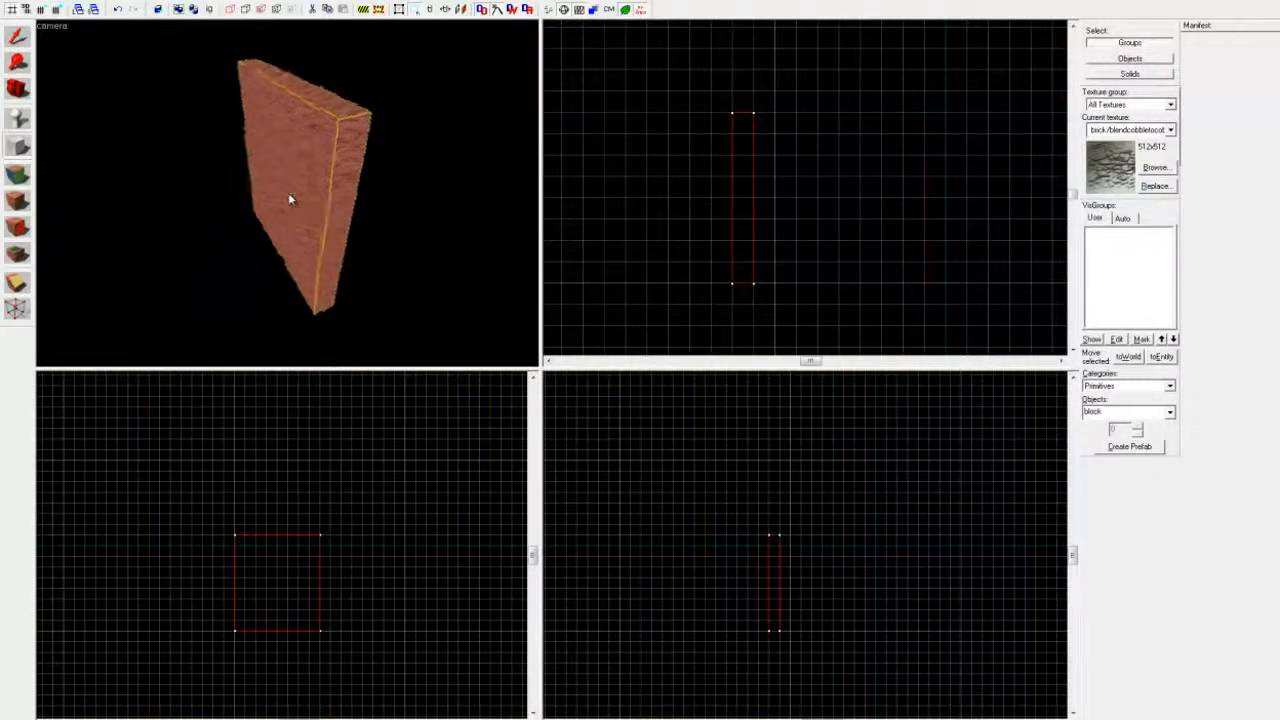
key("z")
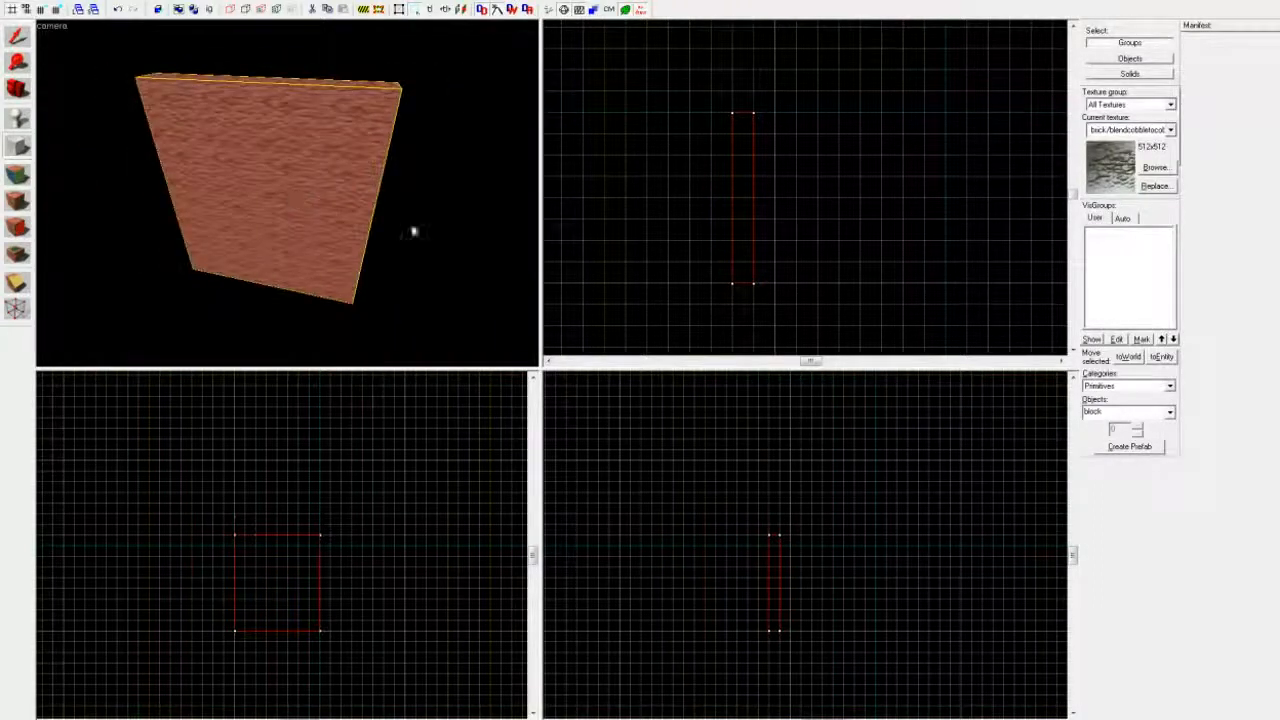
Look through the primitive shapes offered for the Block tool and view the deselected block in 3D.
left_click(1172, 414)
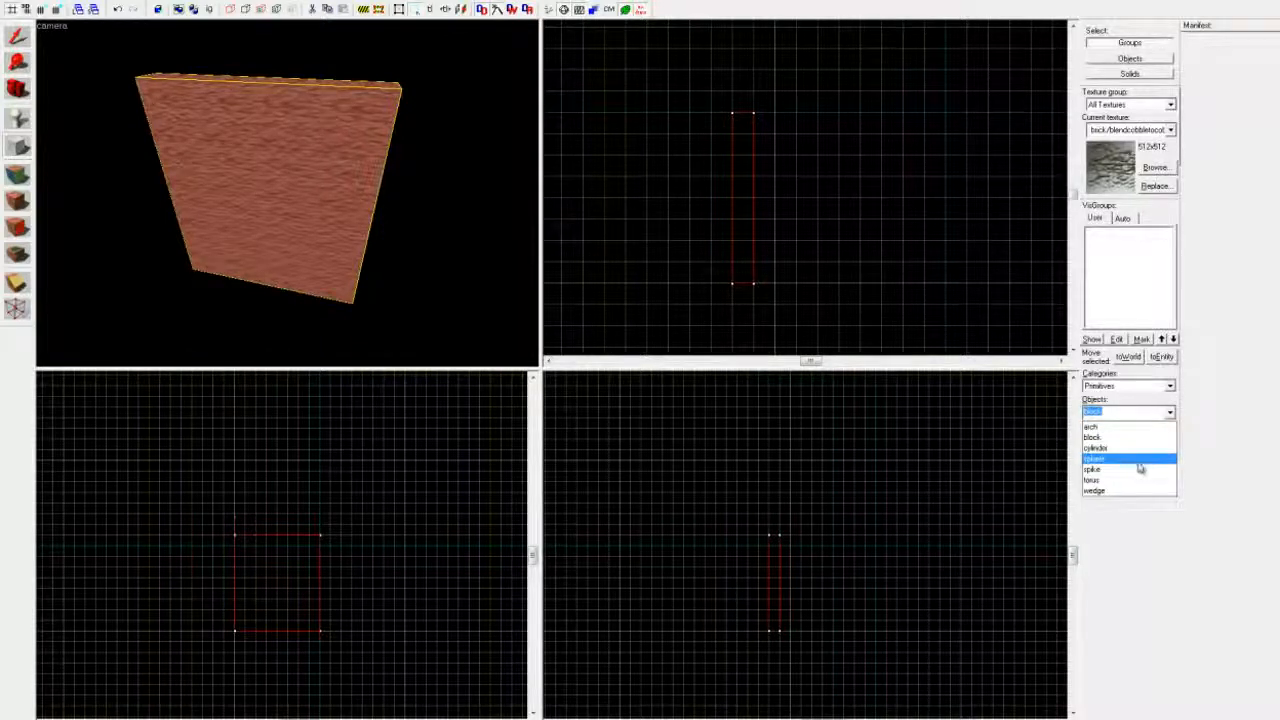
left_click(1135, 510)
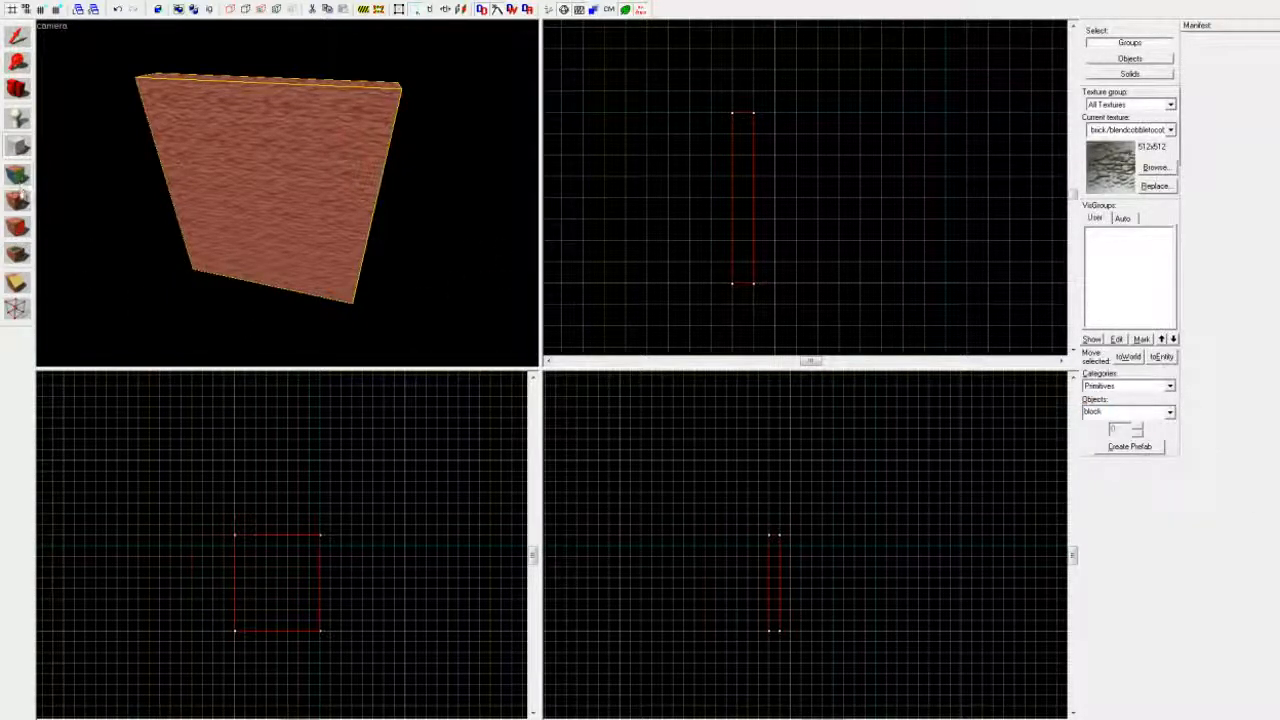
left_click_drag(276, 208, 286, 192)
key("shift+b")
left_click(517, 239)
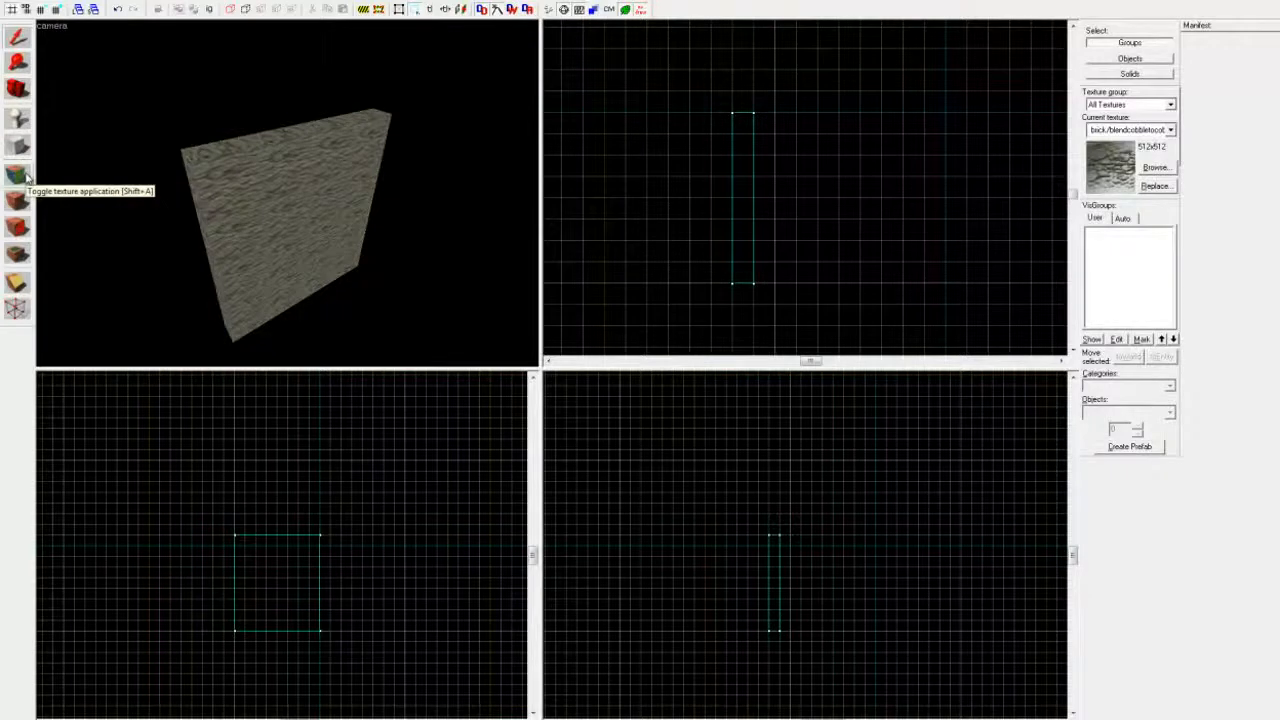
Open the Face Edit Sheet for texture application and close it without changes.
left_click(18, 176)
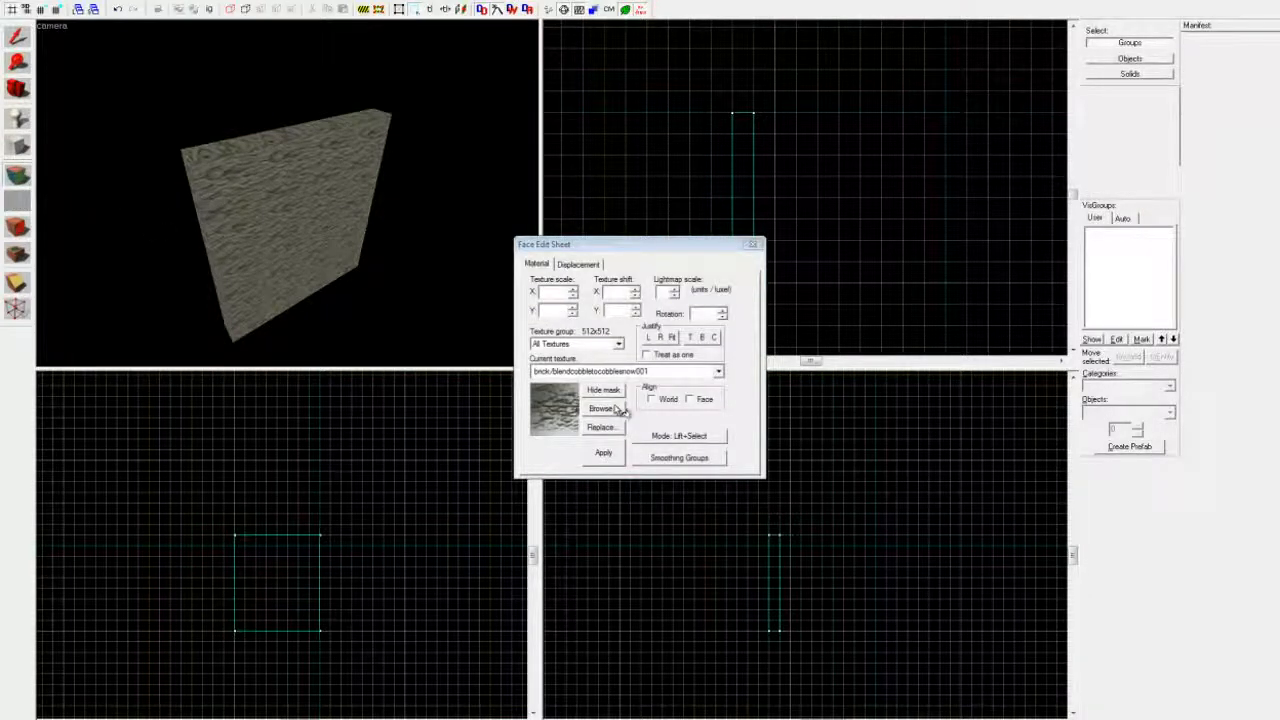
left_click(754, 246)
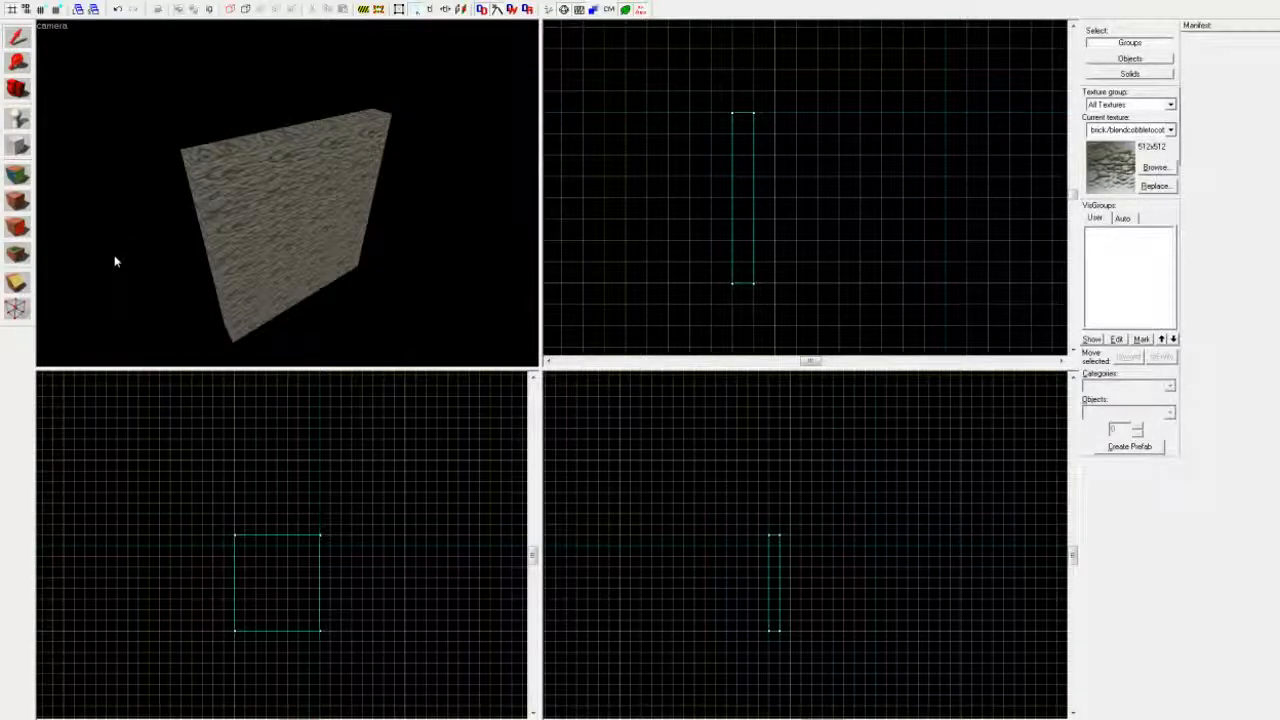
Select the block and draw a diagonal clipping line across its middle in the top view with the Clipping tool.
key("z")
key("w")
key("s")
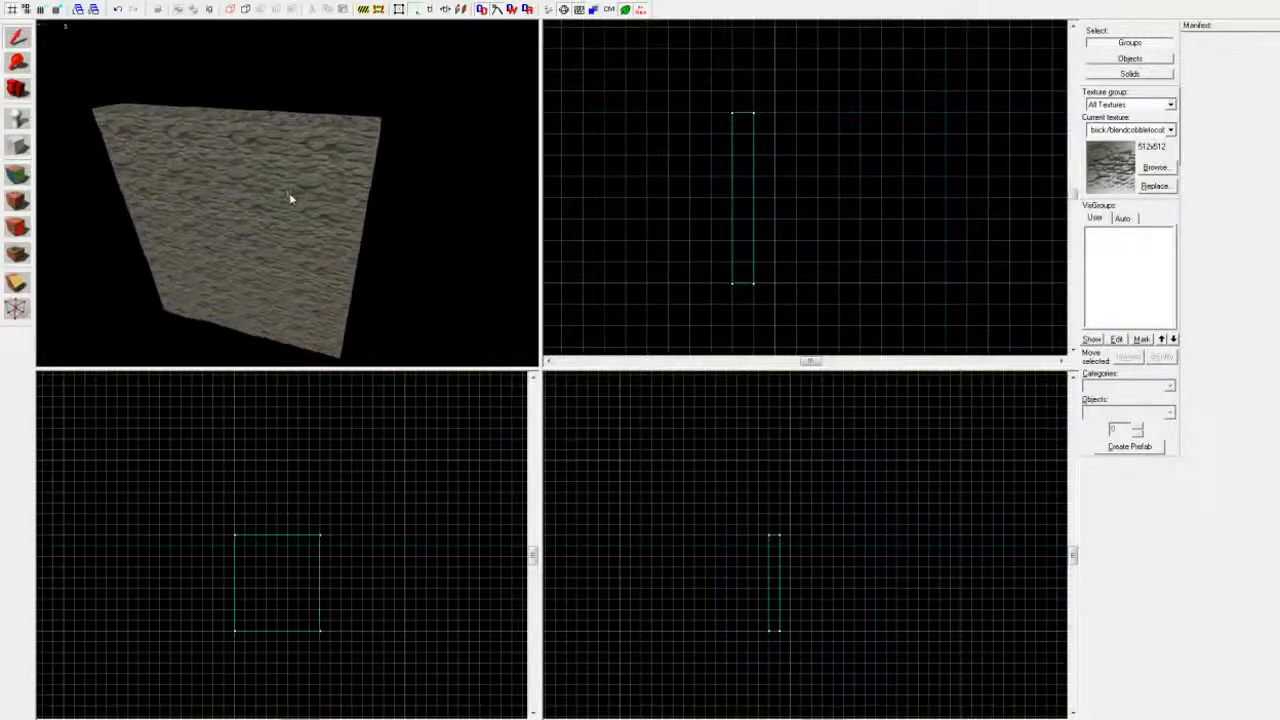
key("a")
key("z")
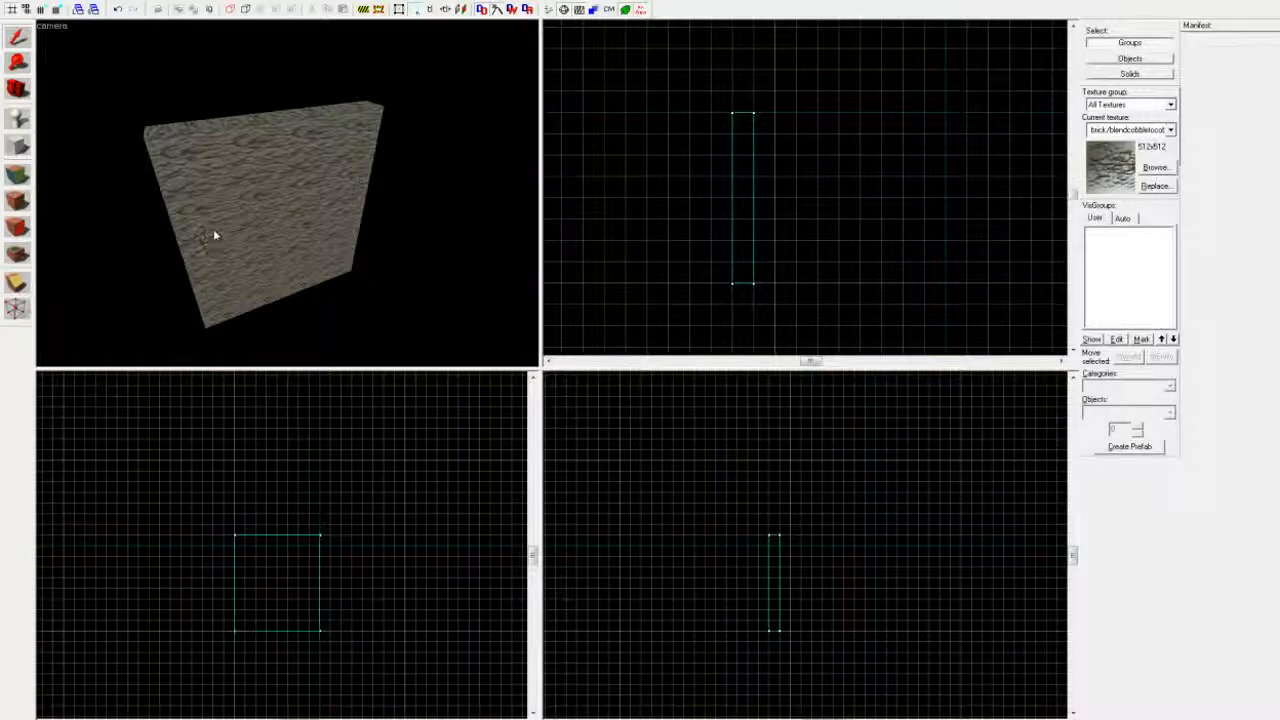
left_click(259, 228)
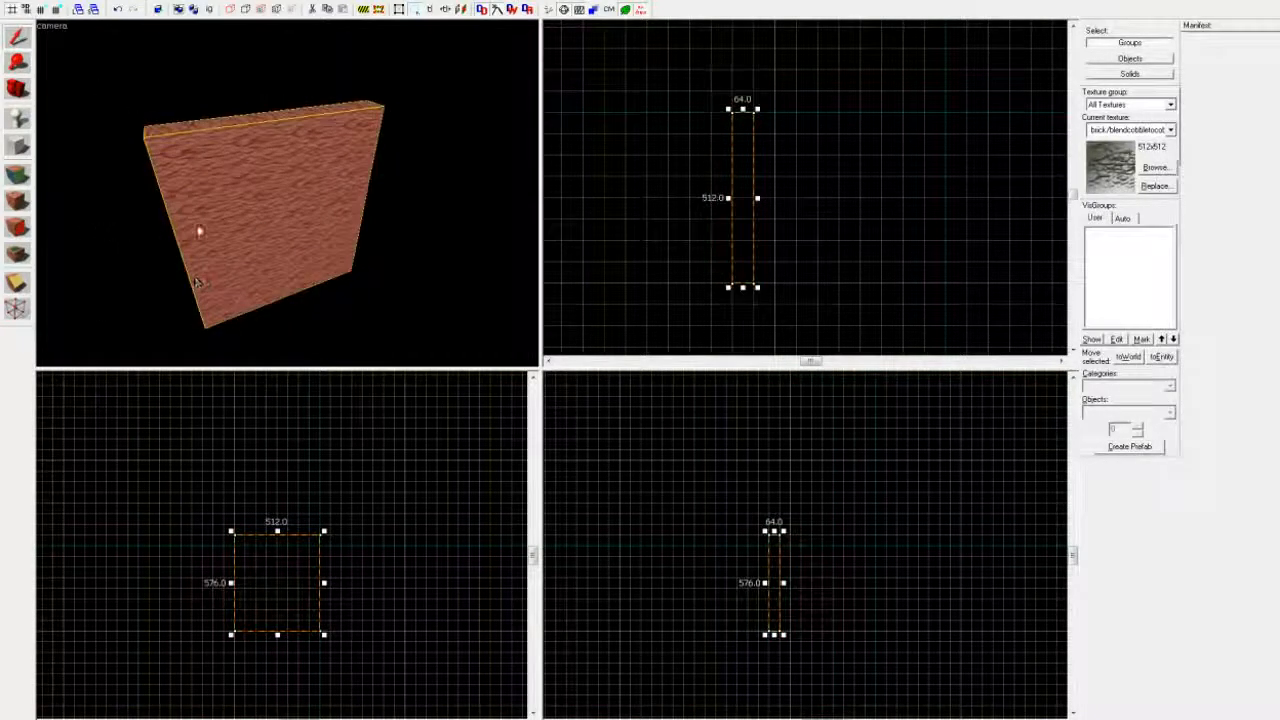
left_click(16, 283)
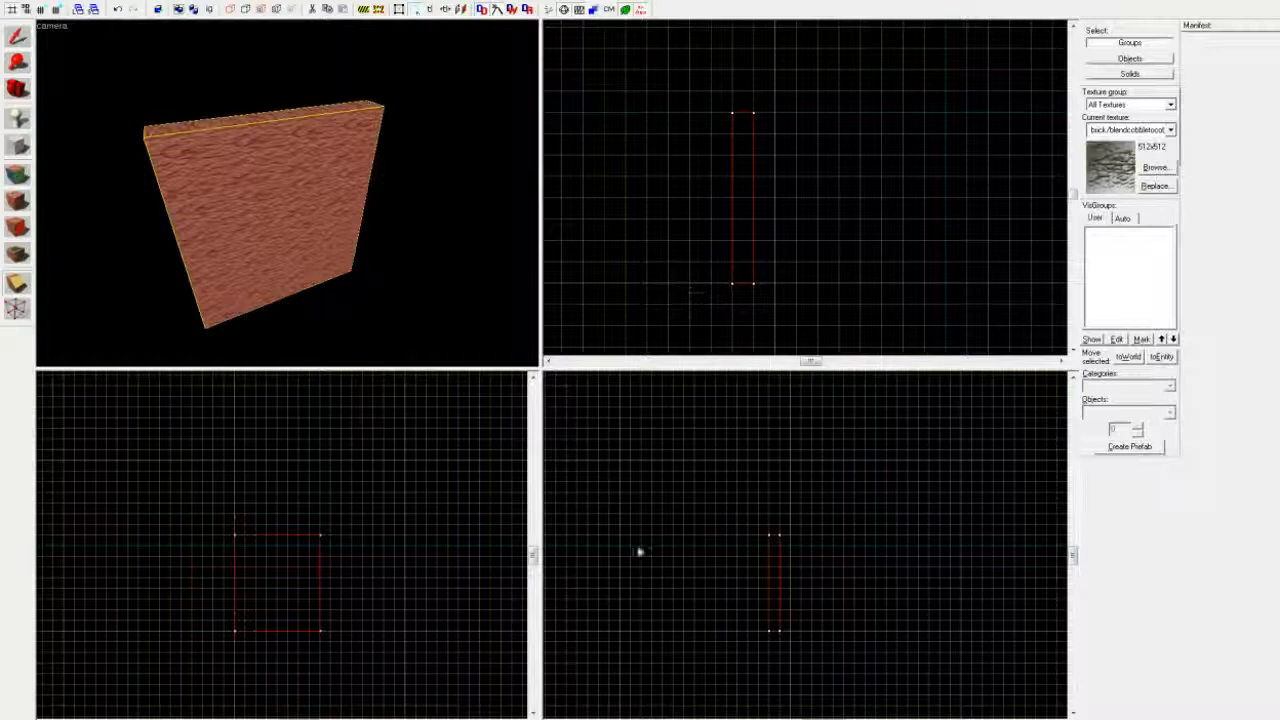
left_click_drag(711, 178, 818, 262)
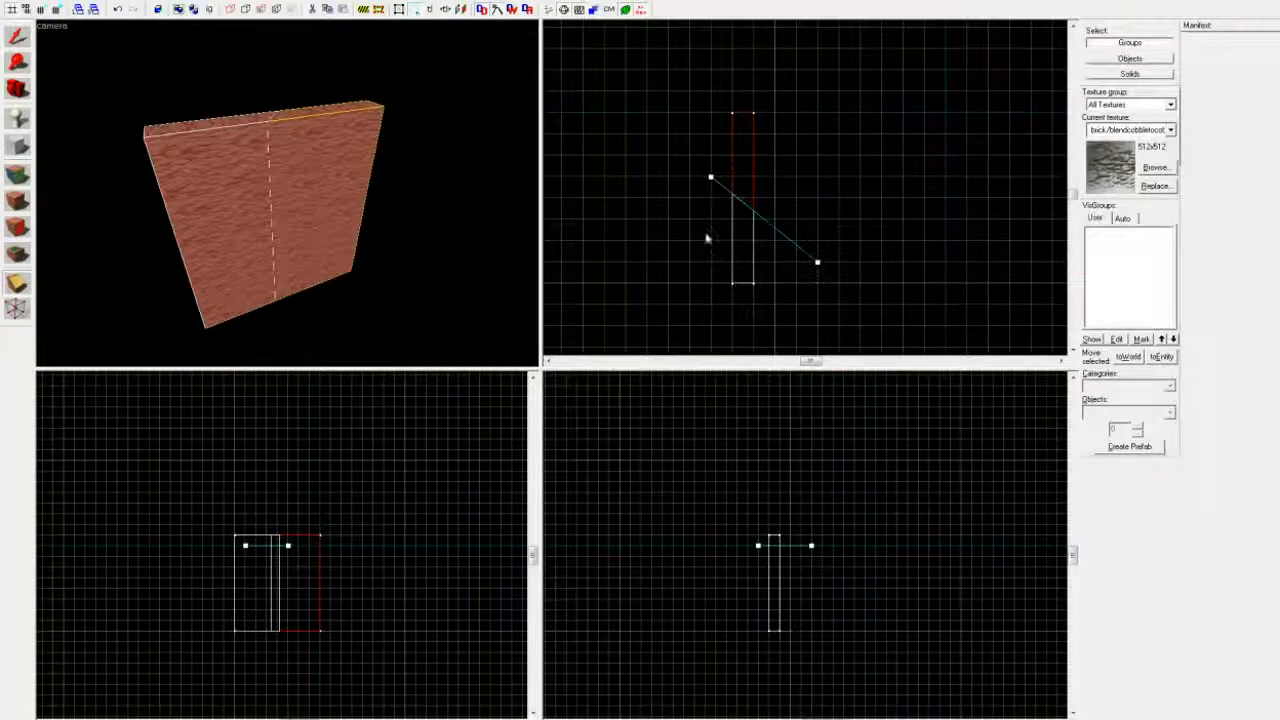
Cycle through the clipping modes and clip the block so only the part below the line in the top view remains.
left_click(15, 283)
left_click(15, 283)
left_click(14, 283)
left_click(16, 284)
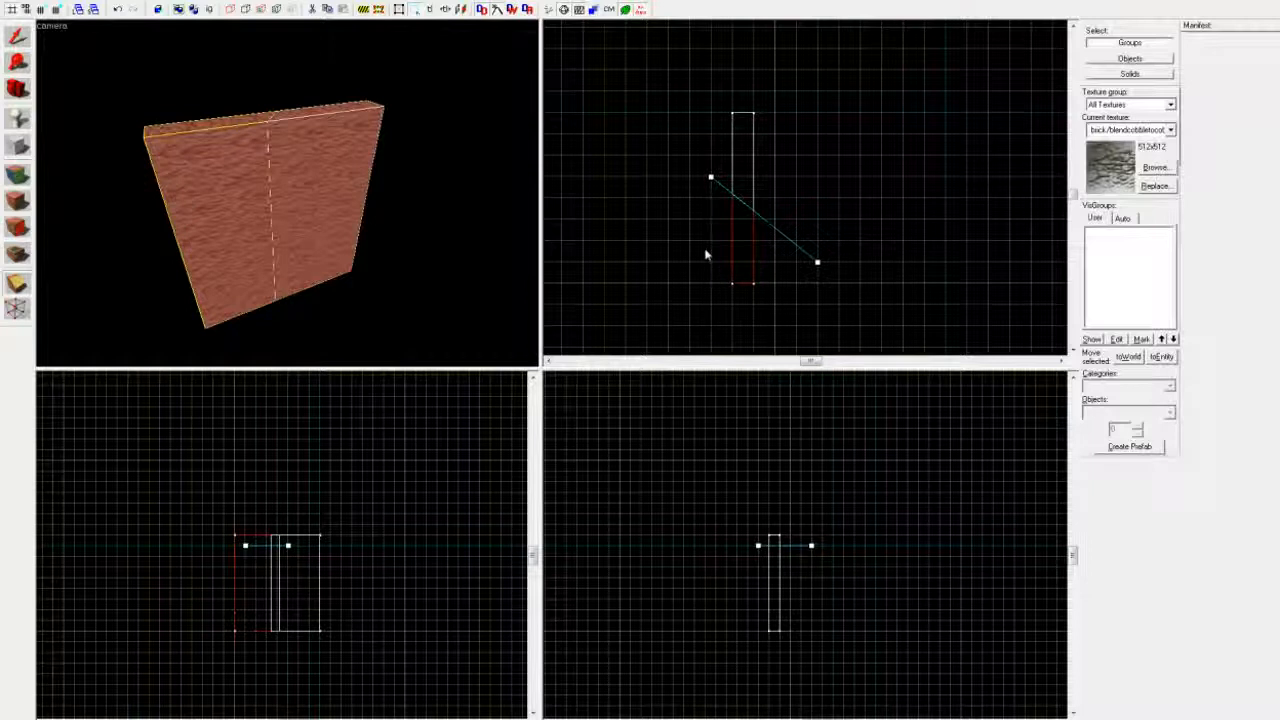
left_click(17, 284)
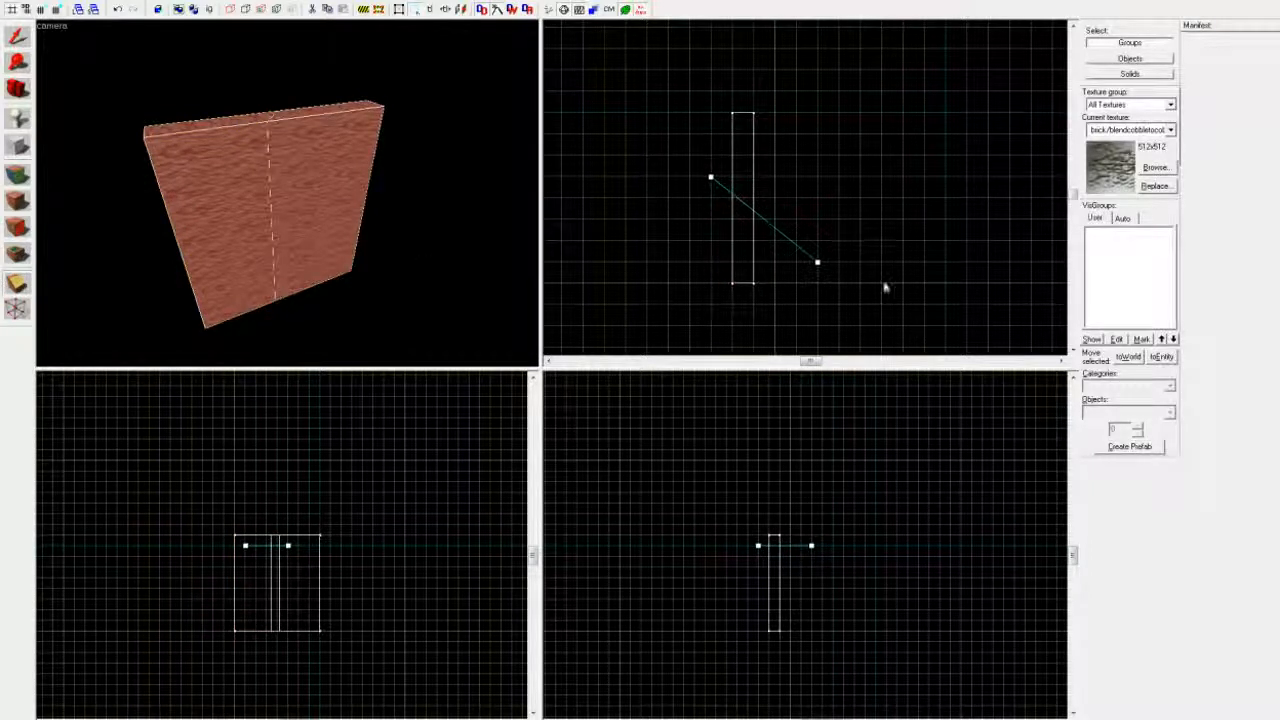
key("shift+x")
key("Return")
key("d")
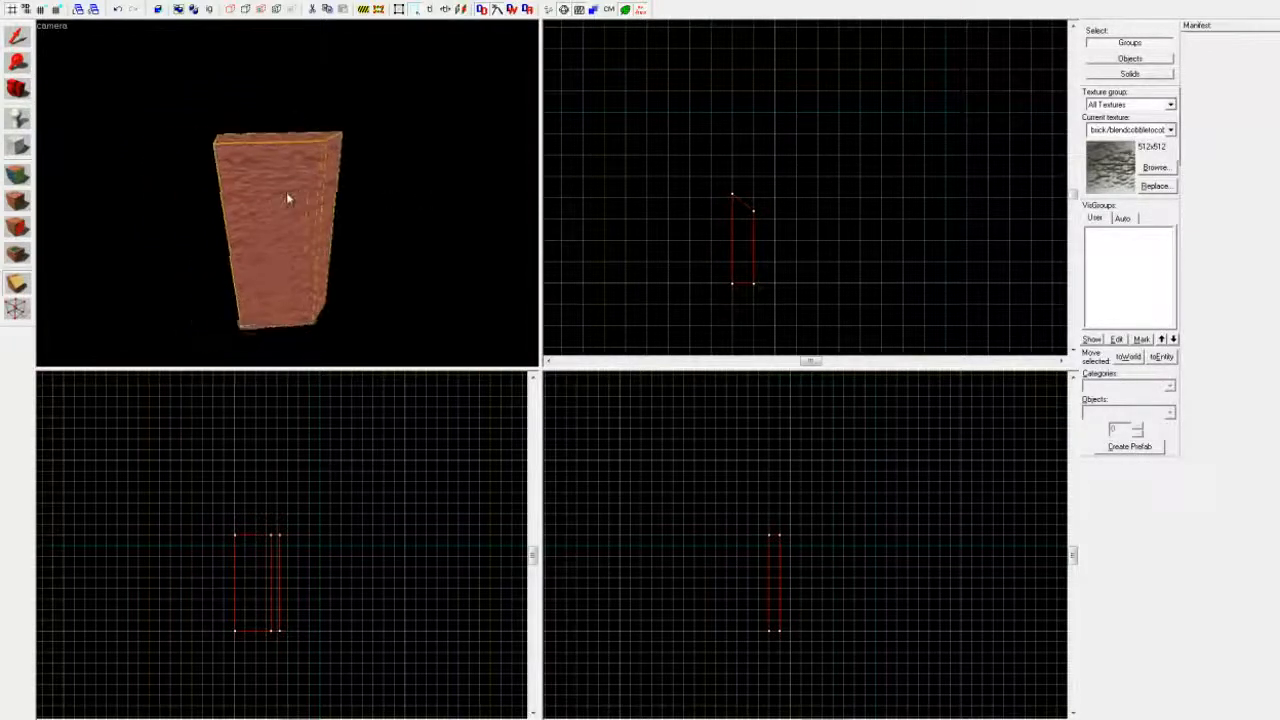
Undo the clipping of the block.
key("z")
key("ctrl+z")
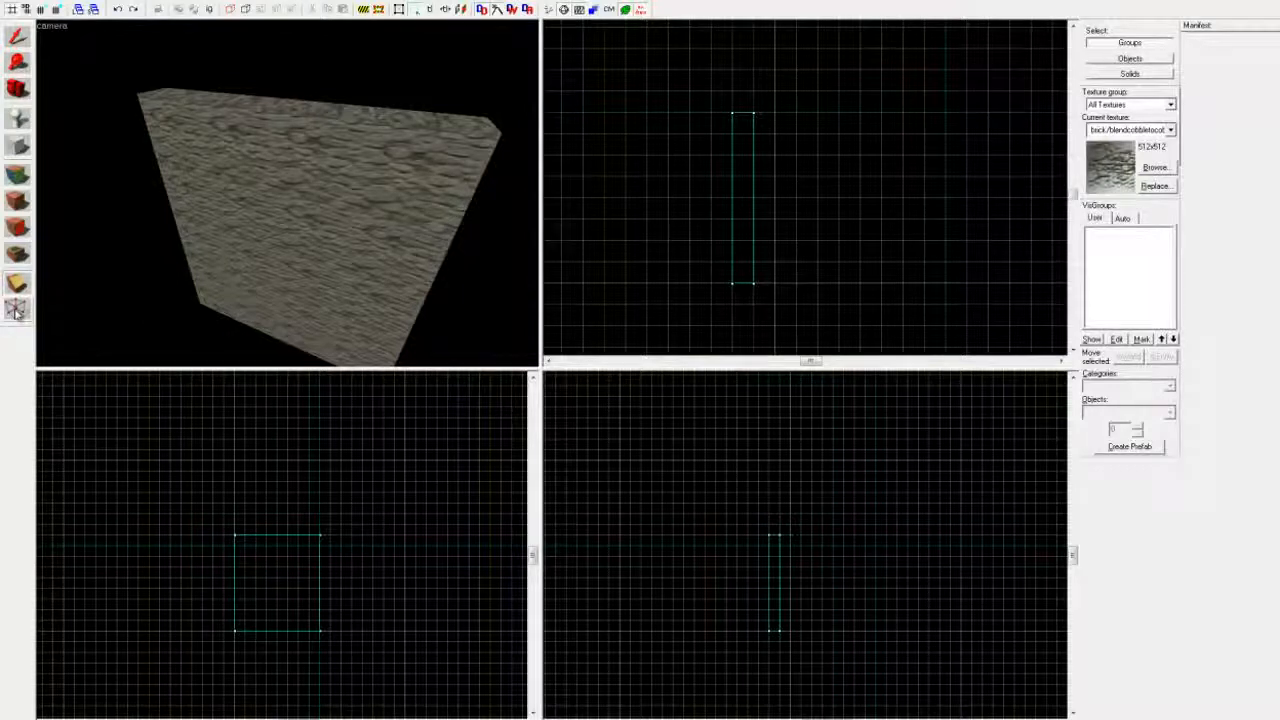
Select the block and pull one of its long top edges outward in the top view with the Vertex tool.
left_click(28, 38)
left_click(249, 160)
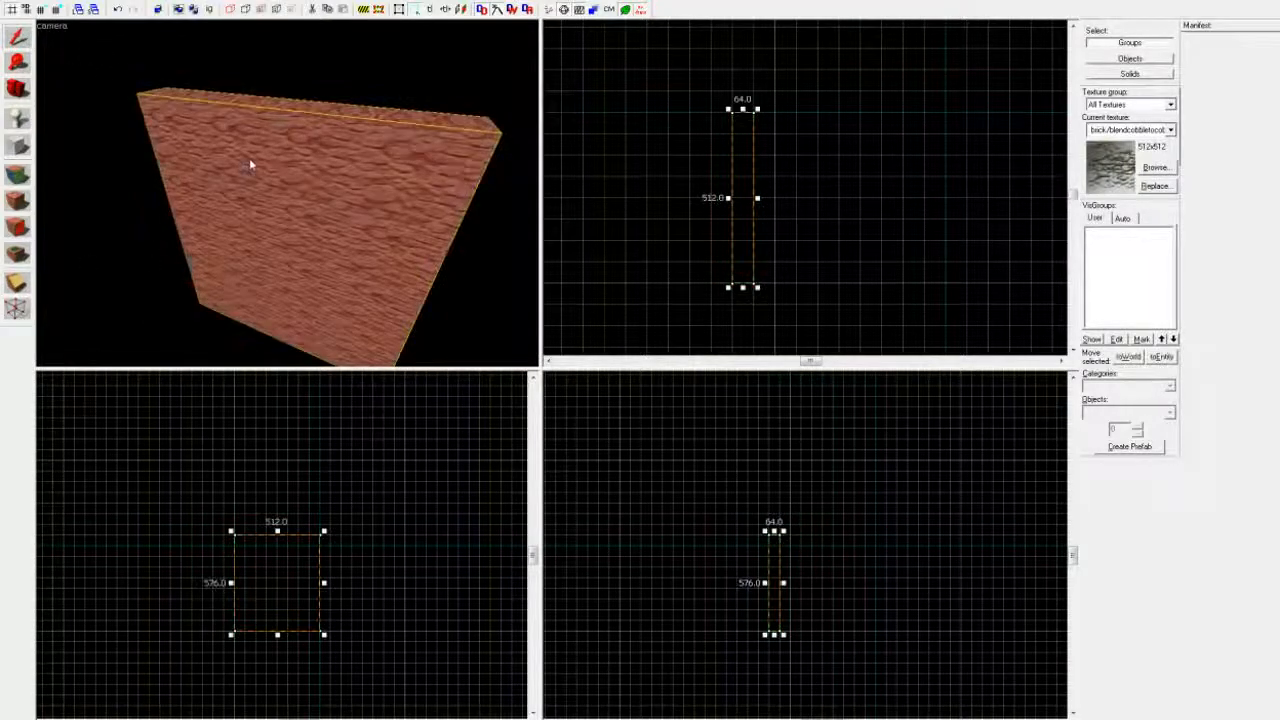
left_click(16, 310)
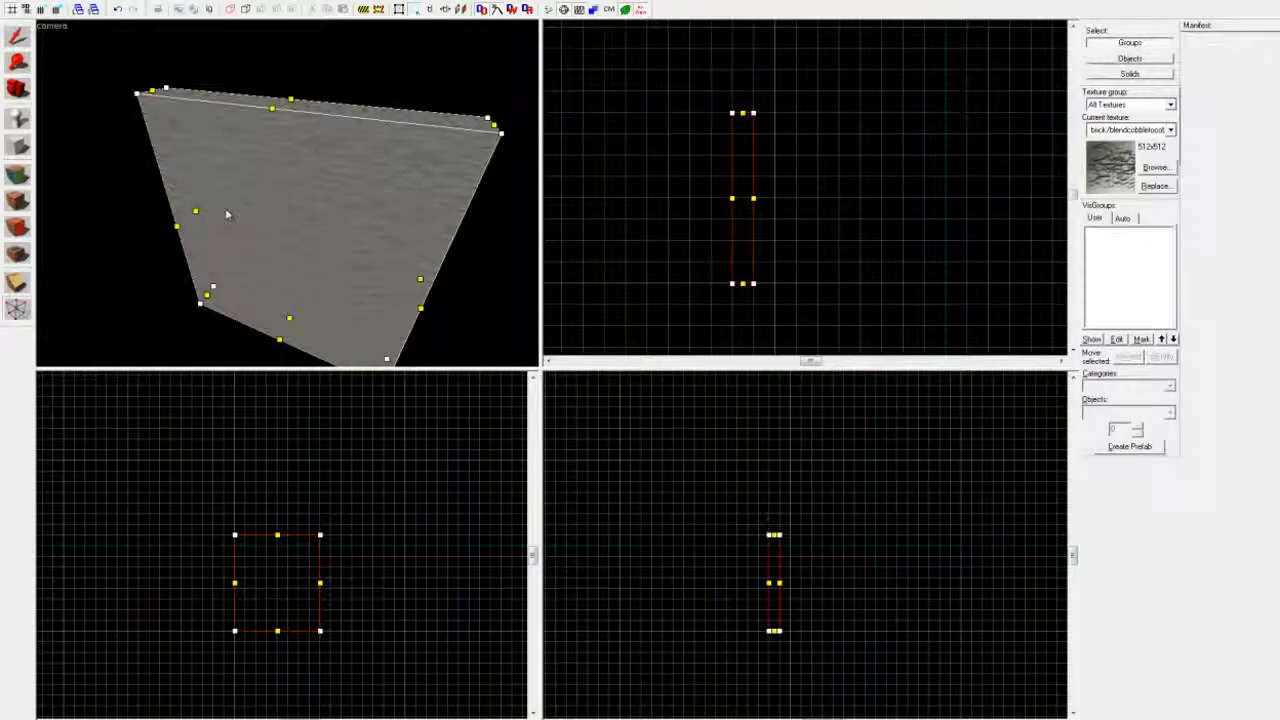
left_click(272, 107)
mouse_move(753, 198)
left_mouse_down()
mouse_move(823, 194)
mouse_move(811, 196)
left_mouse_up()
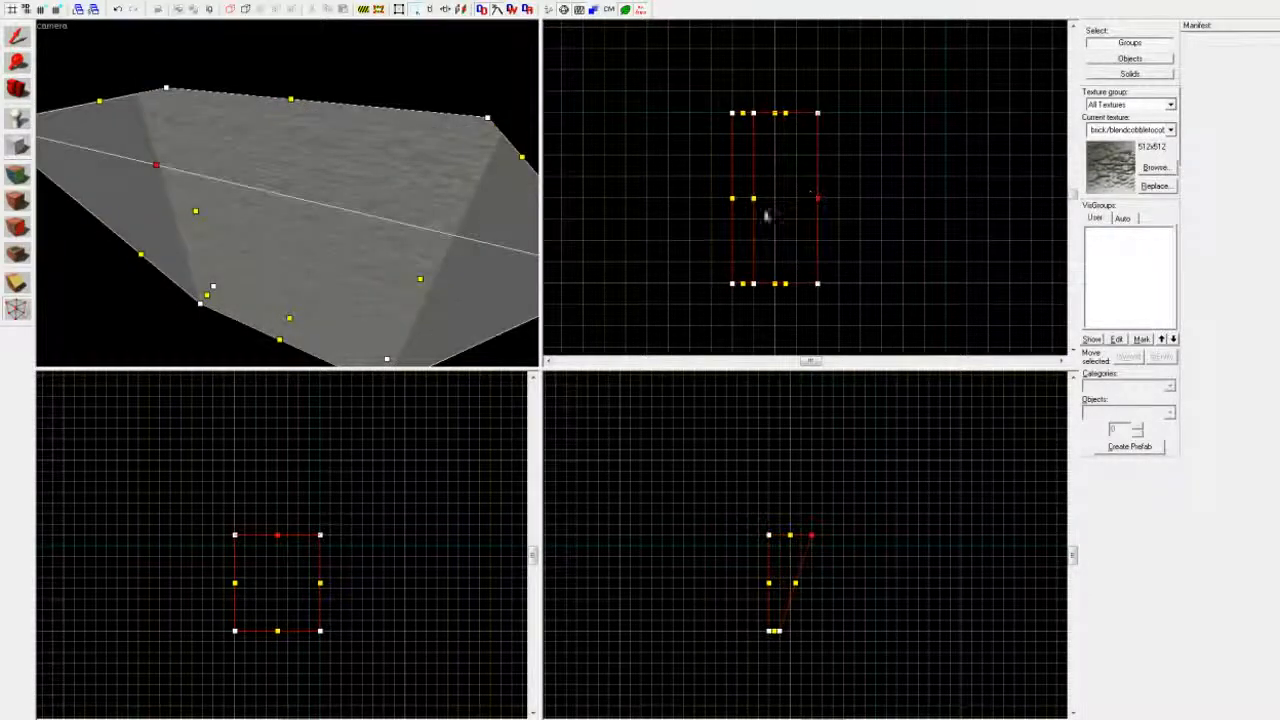
left_click(730, 408)
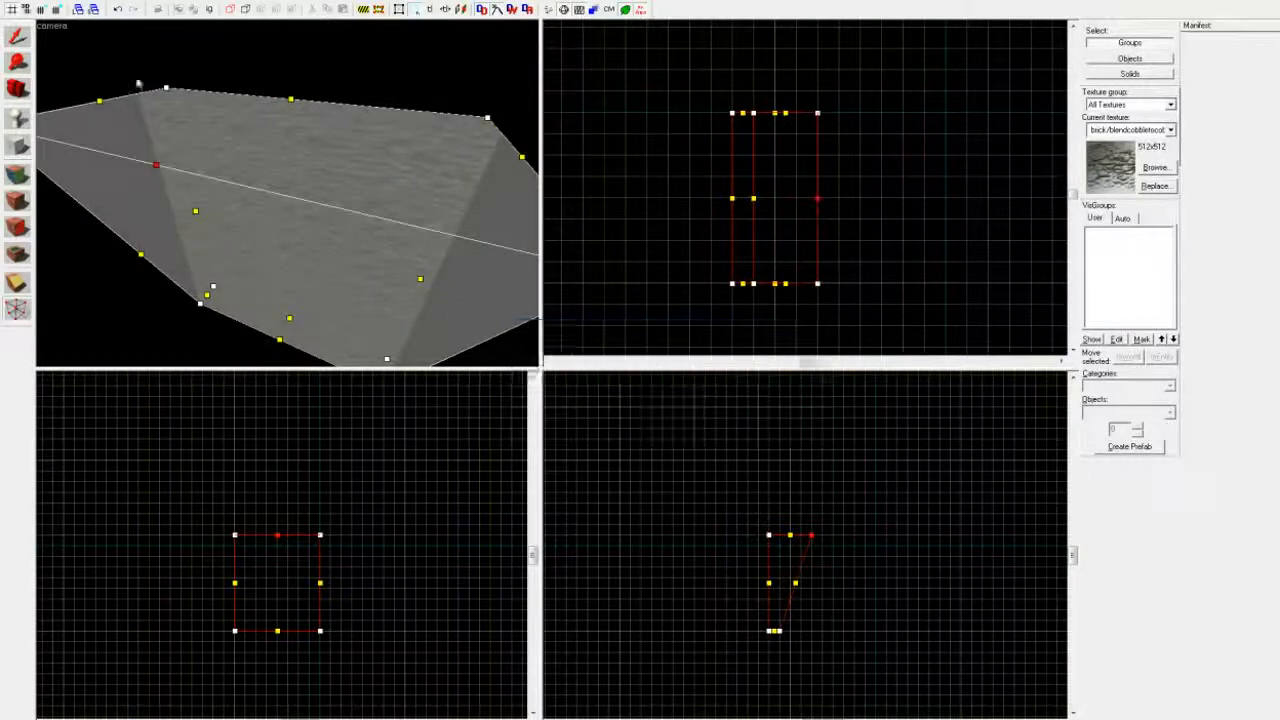
Move the pulled-out top edge directly above the opposite top edge, making the block 768 units high, and leave vertex editing.
left_click(166, 89)
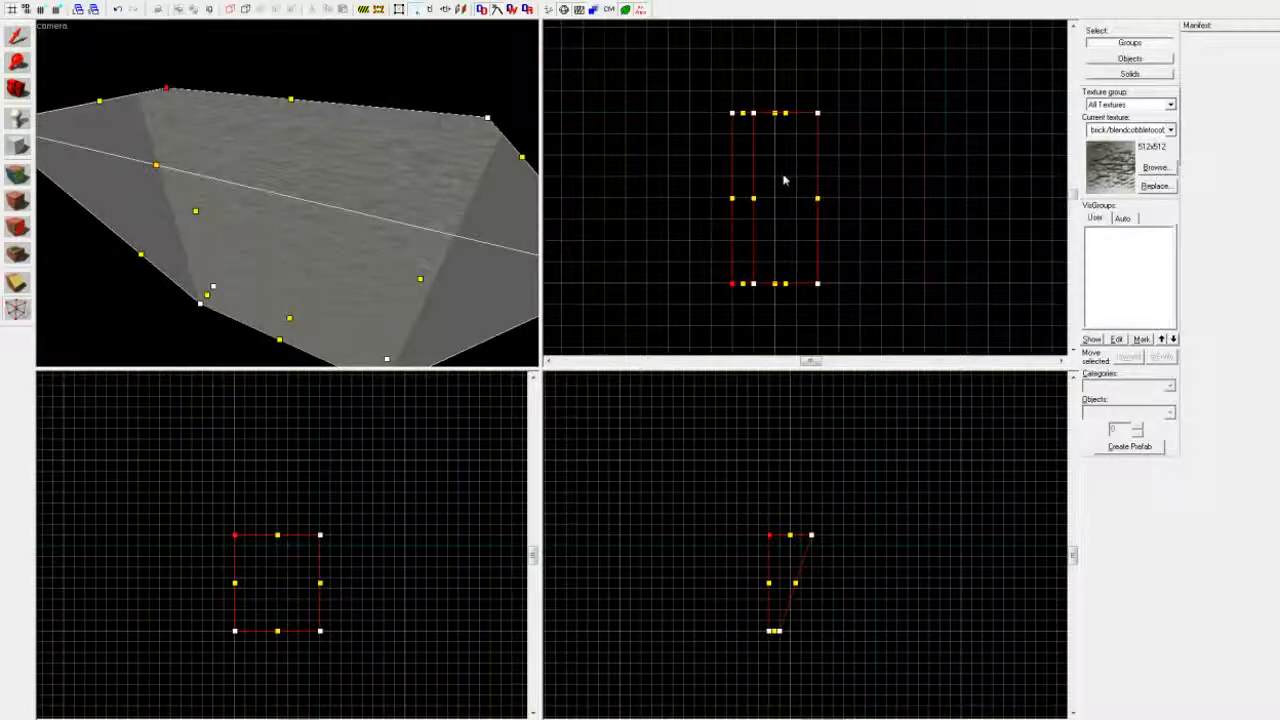
left_click(811, 535)
mouse_move(811, 535)
left_mouse_down()
mouse_move(814, 466)
mouse_move(774, 497)
left_mouse_up()
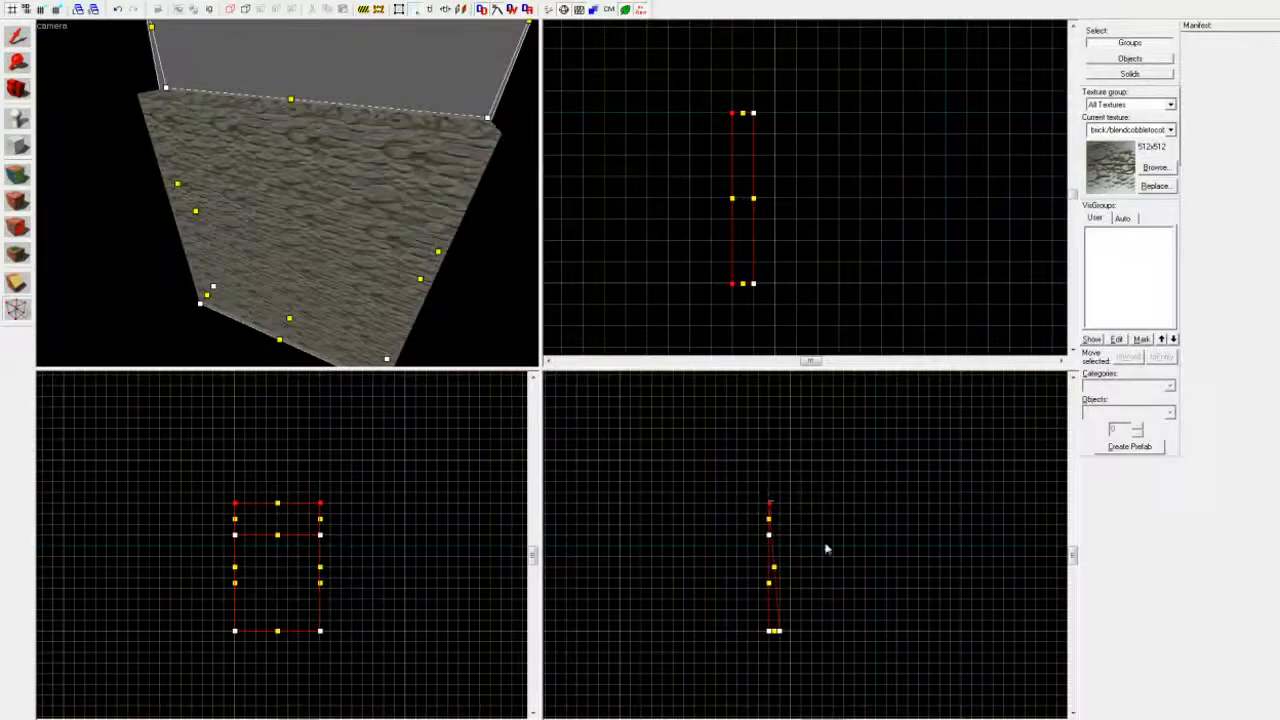
key("ctrl+z")
left_click(757, 412)
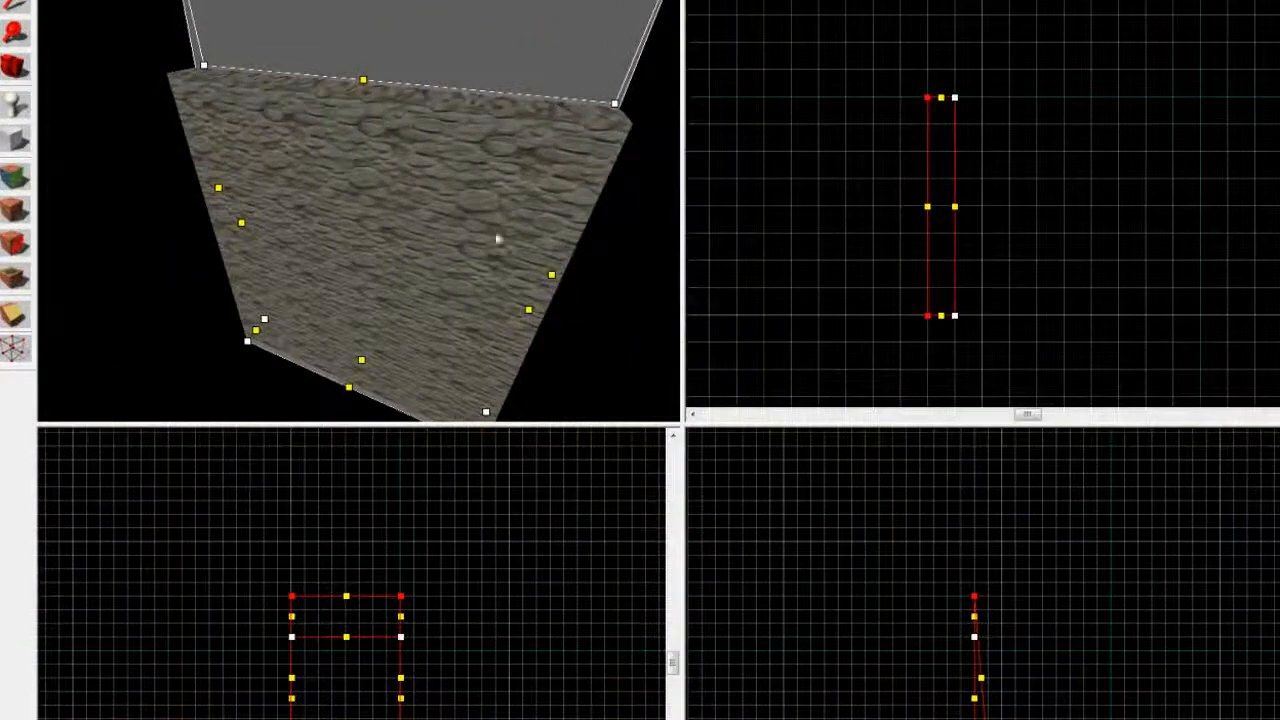
left_click(13, 5)
key("z")
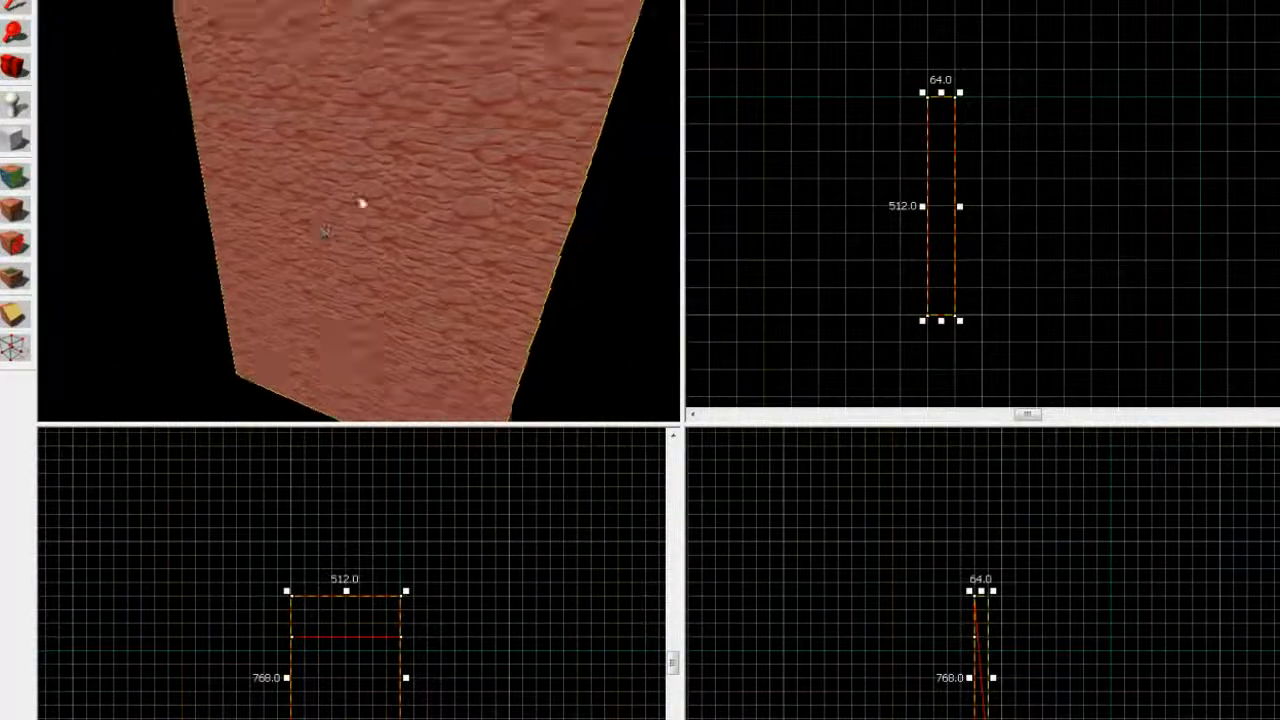
Undo the vertex edit of the block's top edge and inspect the block from several angles in the camera view.
key("d")
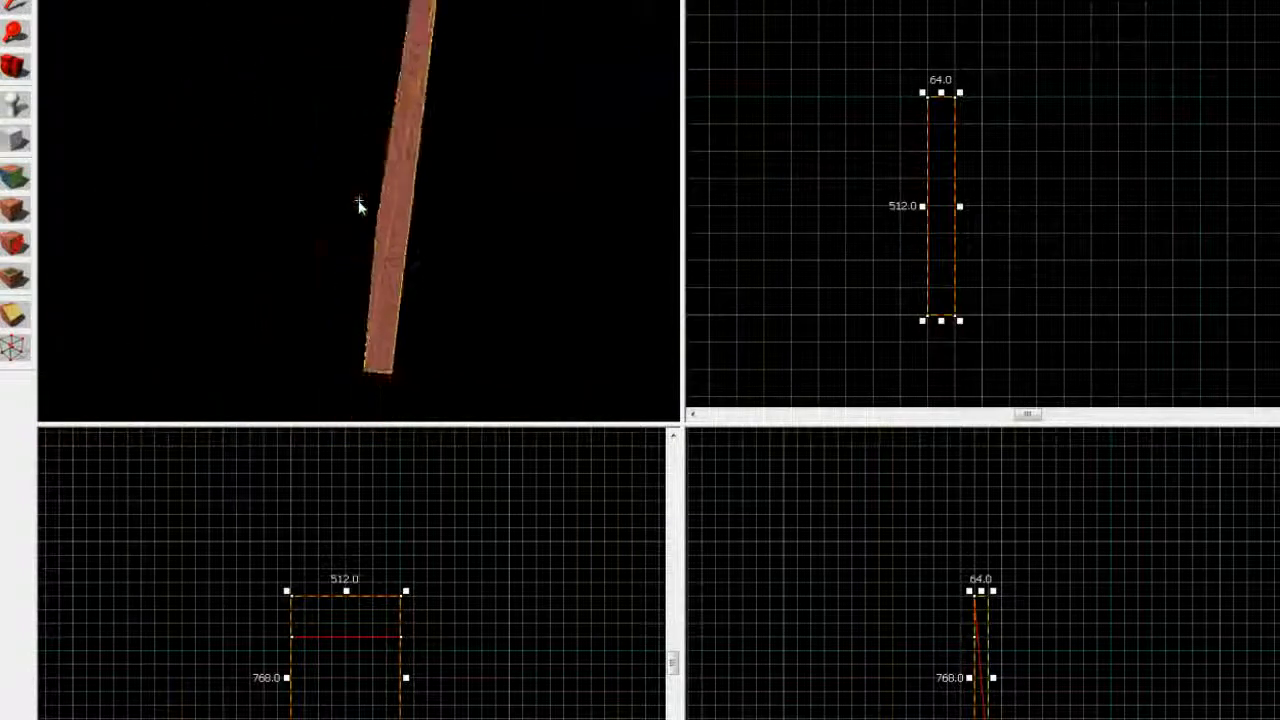
key("Escape")
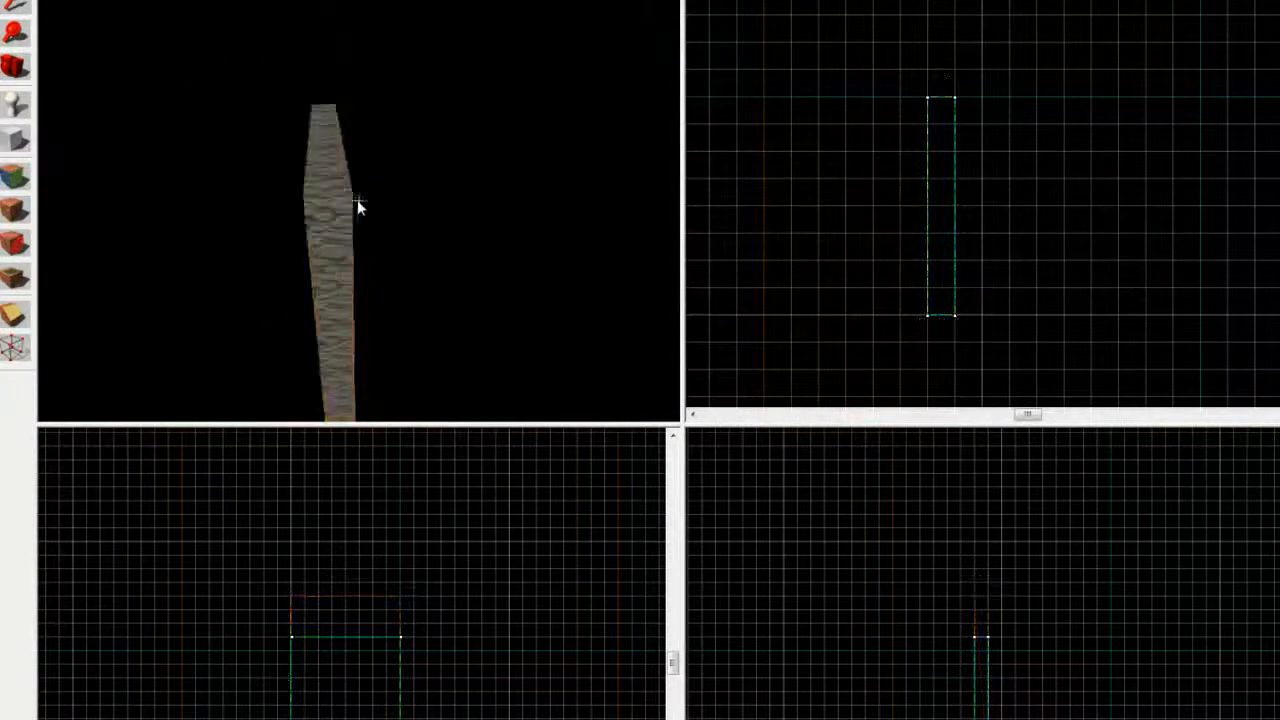
key("a")
key("d")
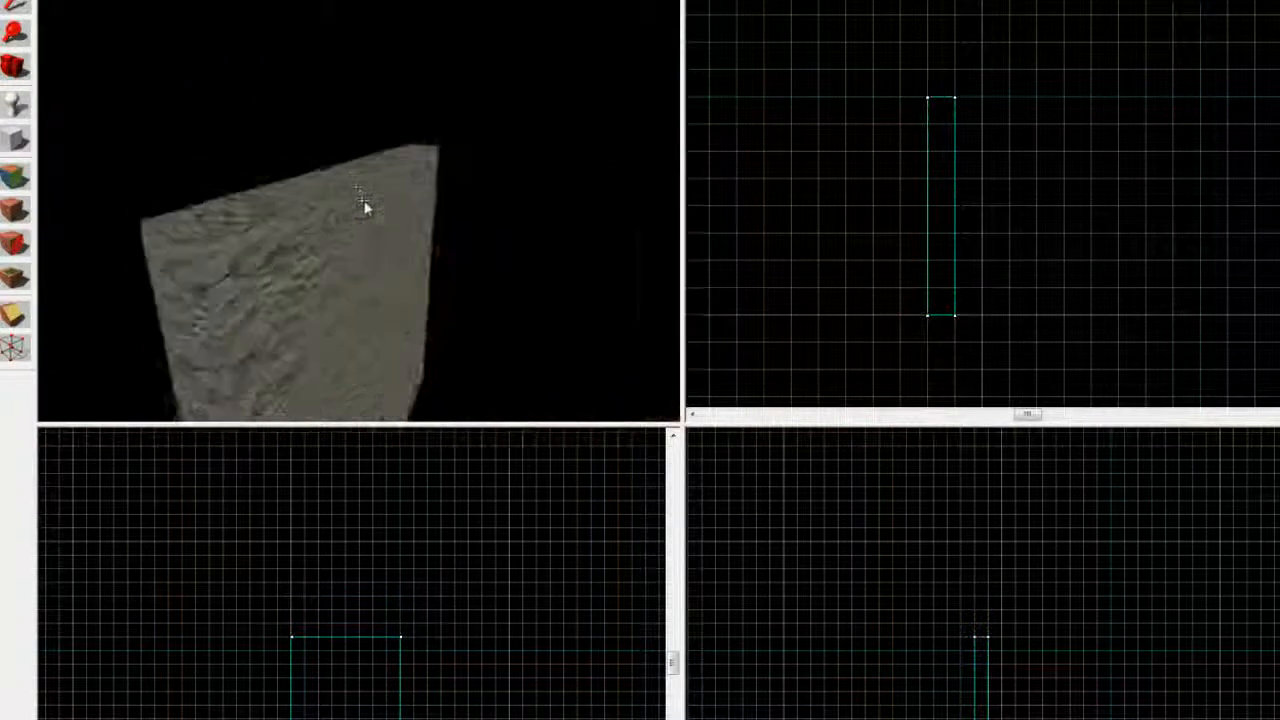
key("s")
key("d")
key("w")
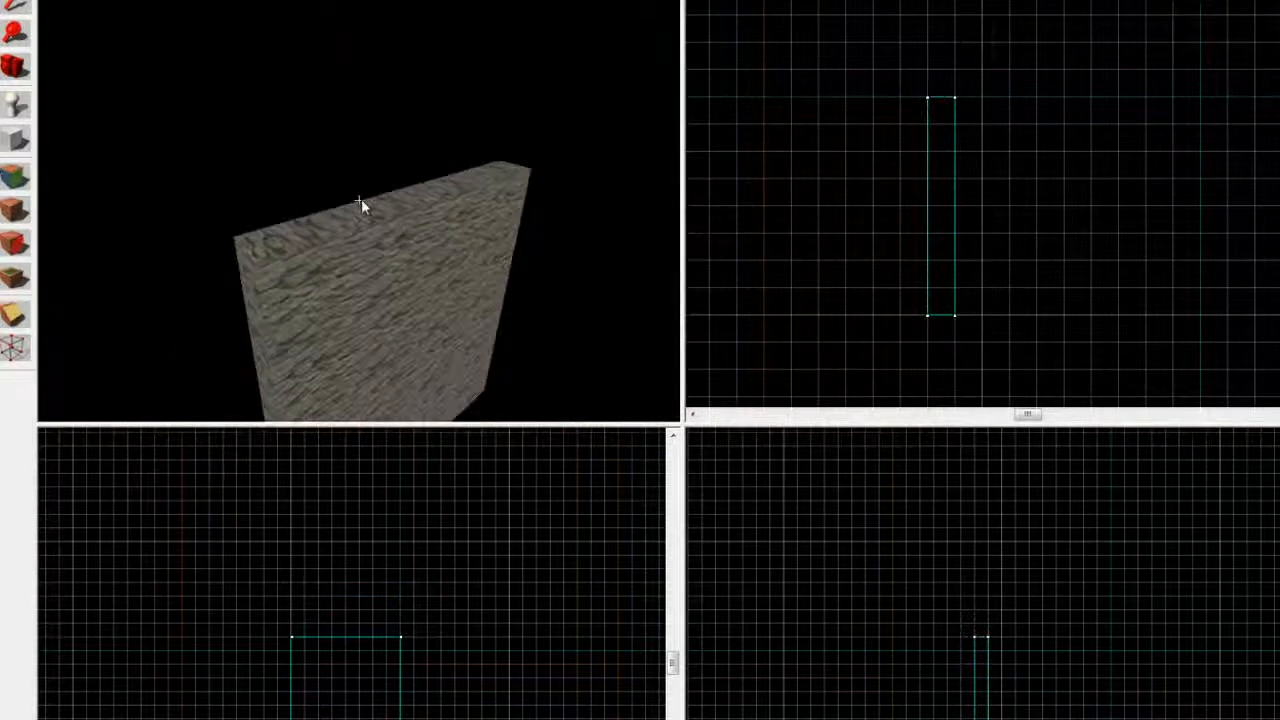
key("z")
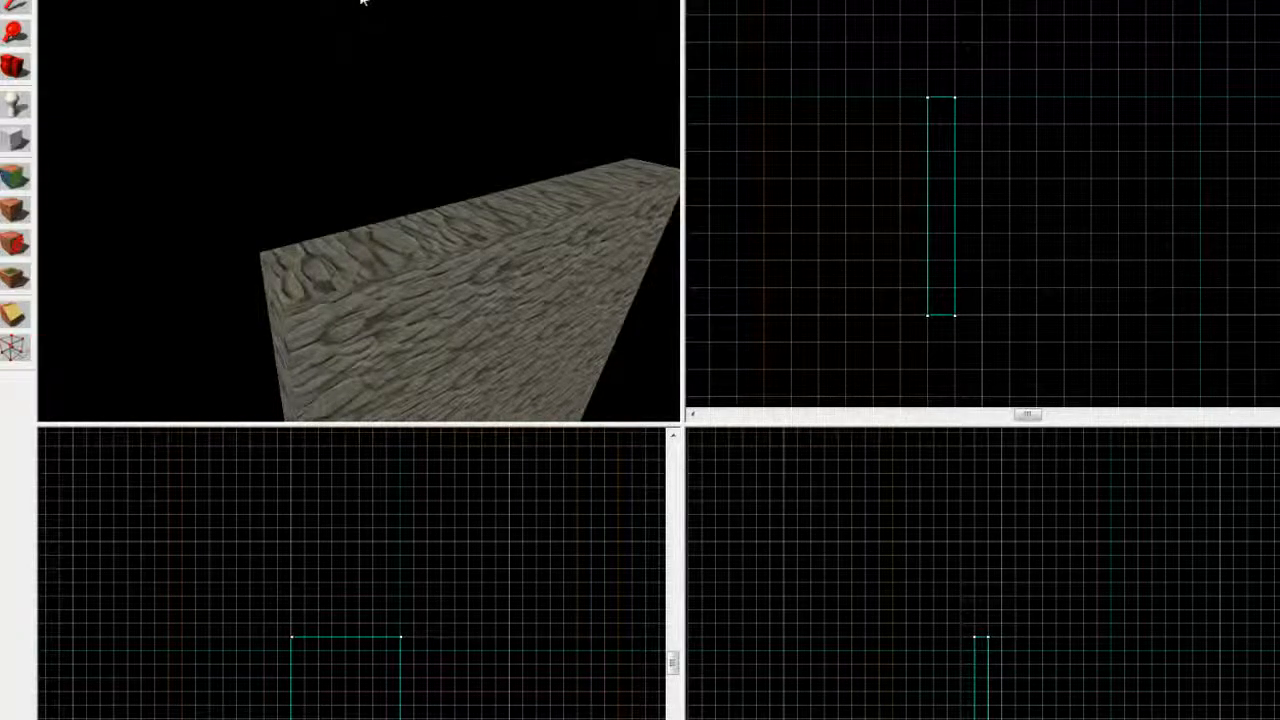
left_click(940, 207)
left_click(1067, 303)
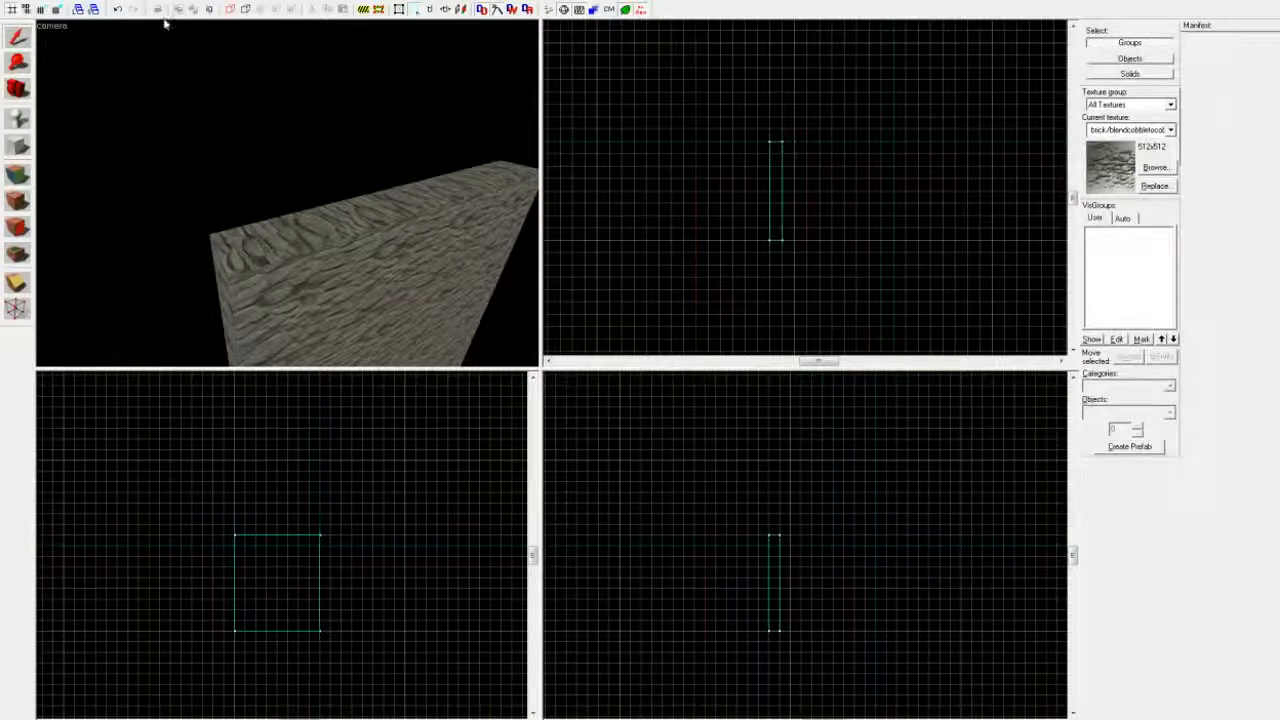
Copy the block sideways in the top view as a second, parallel wall, so the pair spans 640 units.
left_click(366, 238)
left_click_drag(380, 200, 286, 192)
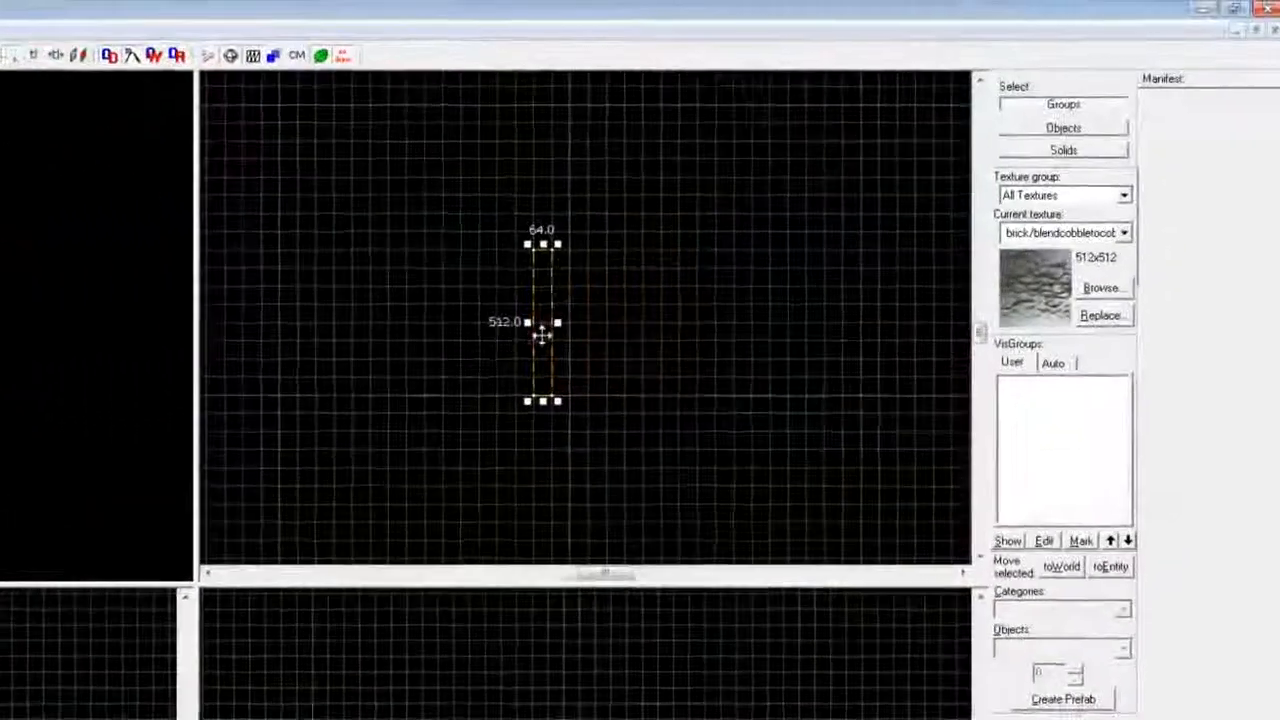
left_click_drag(778, 192, 884, 199)
left_click_drag(691, 343, 690, 343)
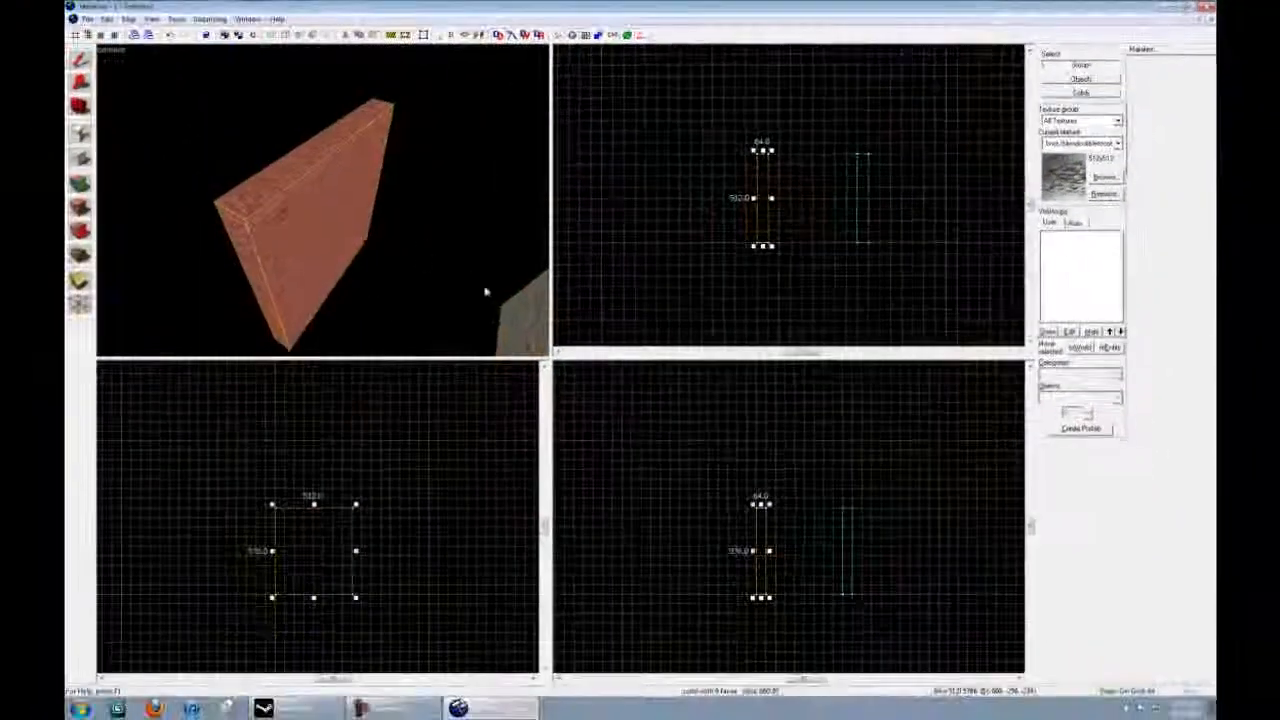
Select both walls, move them into a new visgroup named 2Walls with Hide Objects enabled, and show that visgroup again.
left_click(465, 344, "ctrl")
key("z")
key("s")
key("z")
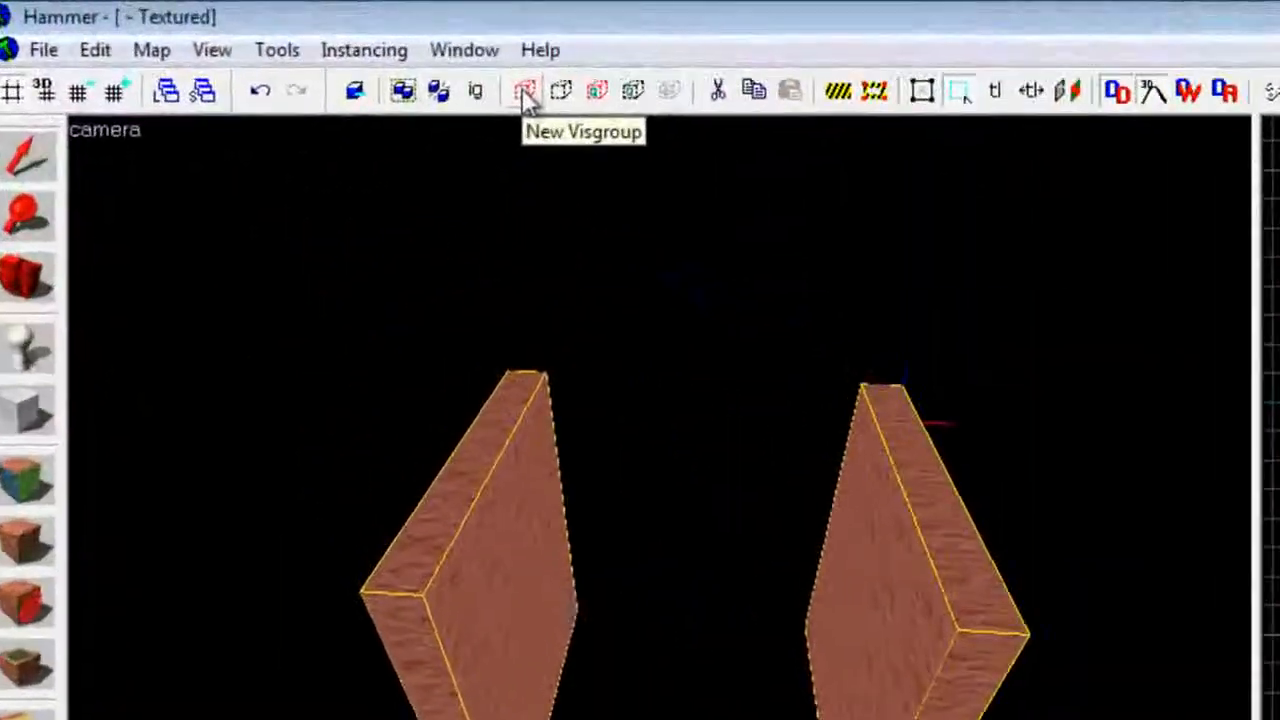
left_click(271, 35)
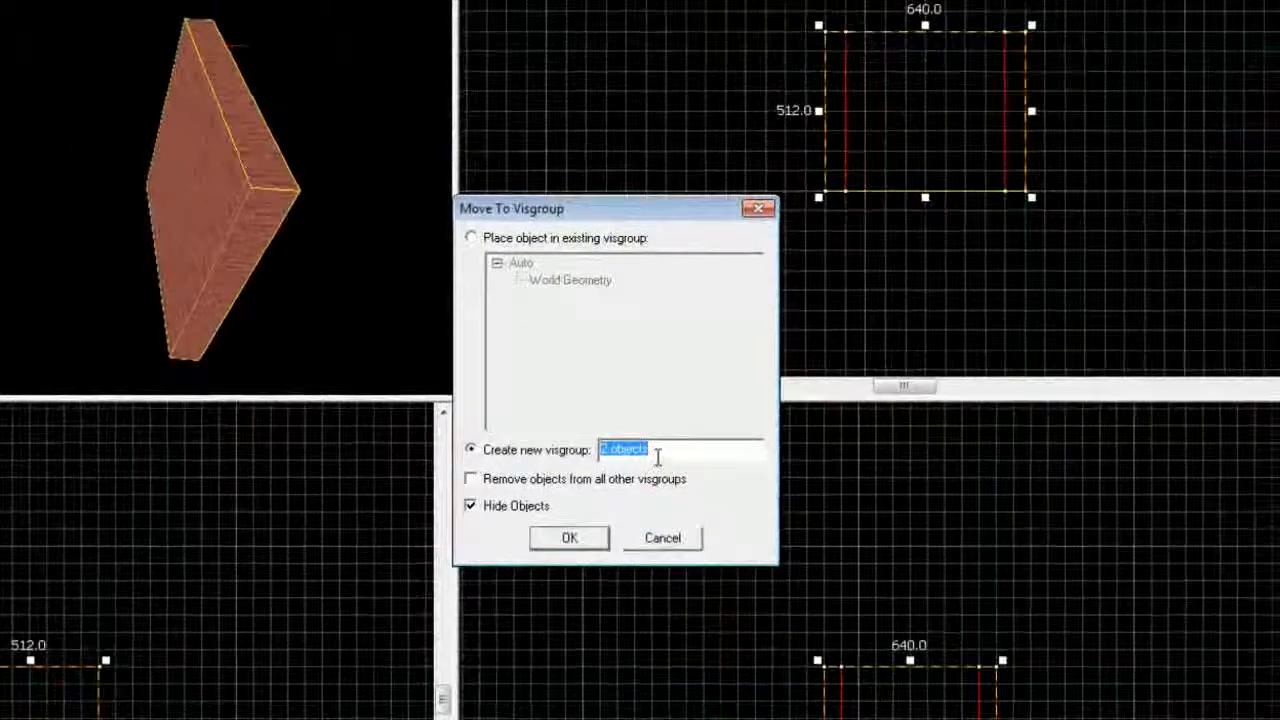
type("2Walls")
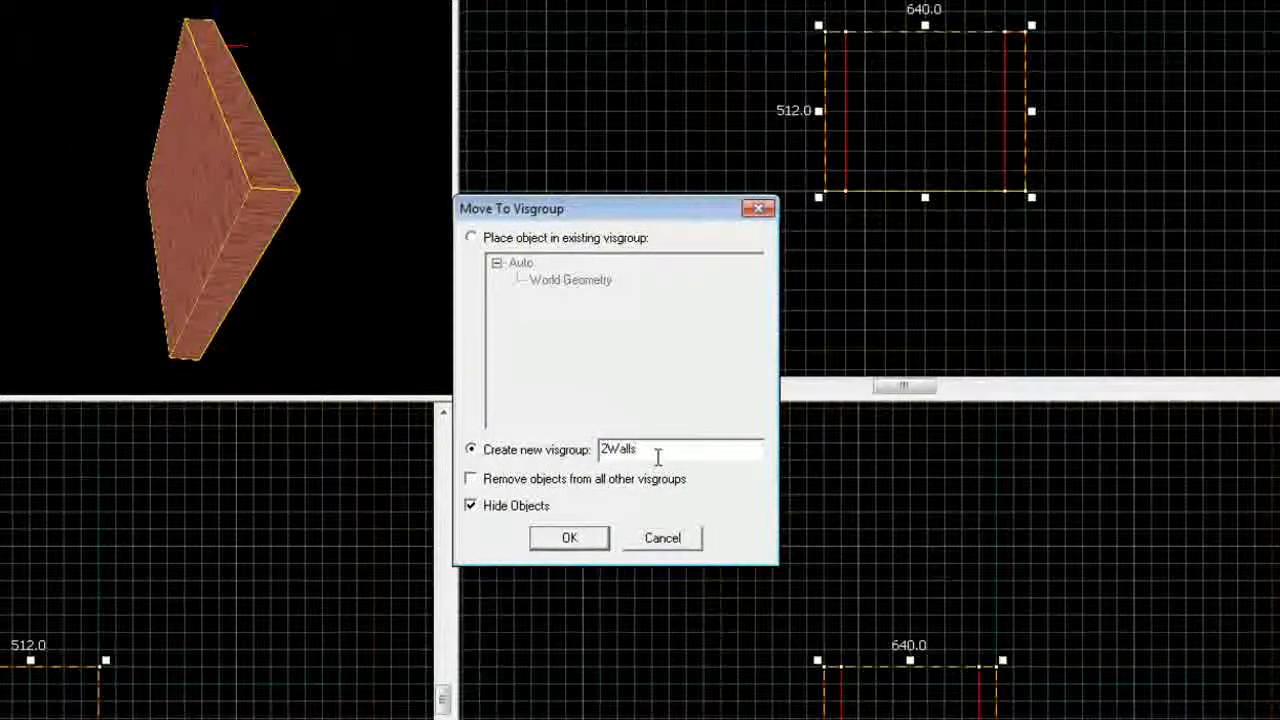
key("Return")
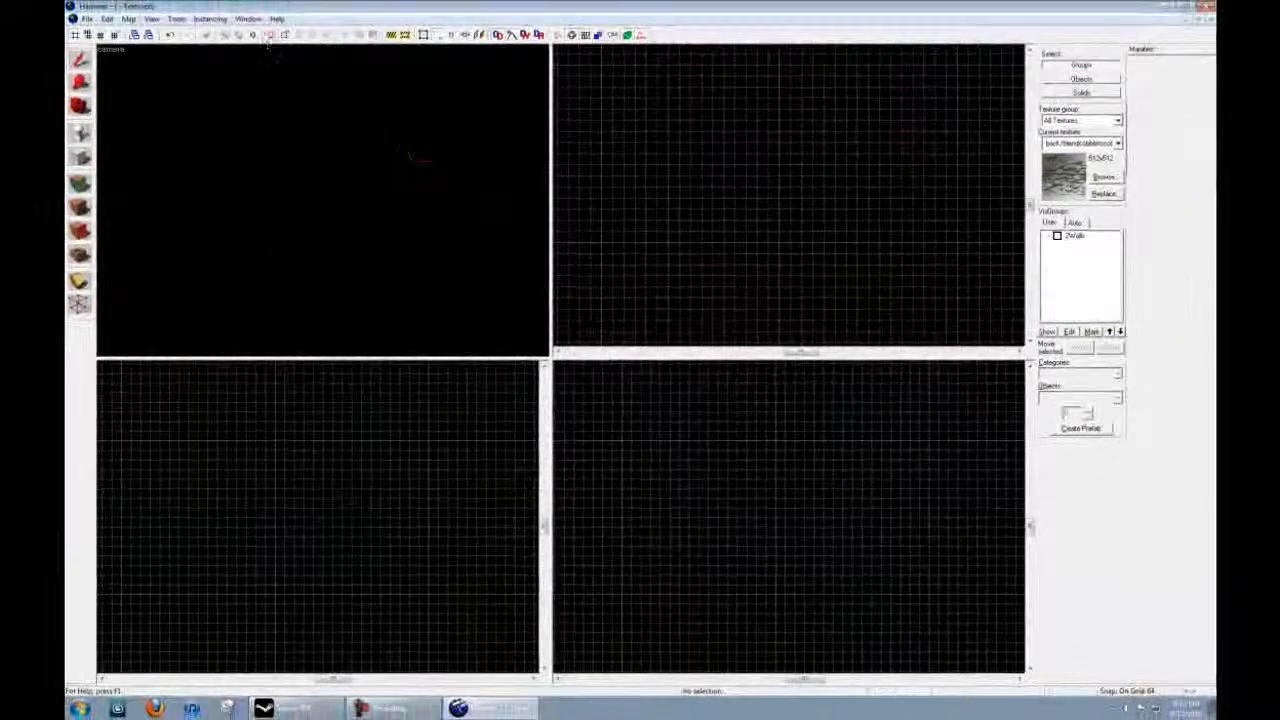
left_click(1058, 236)
left_click(234, 227)
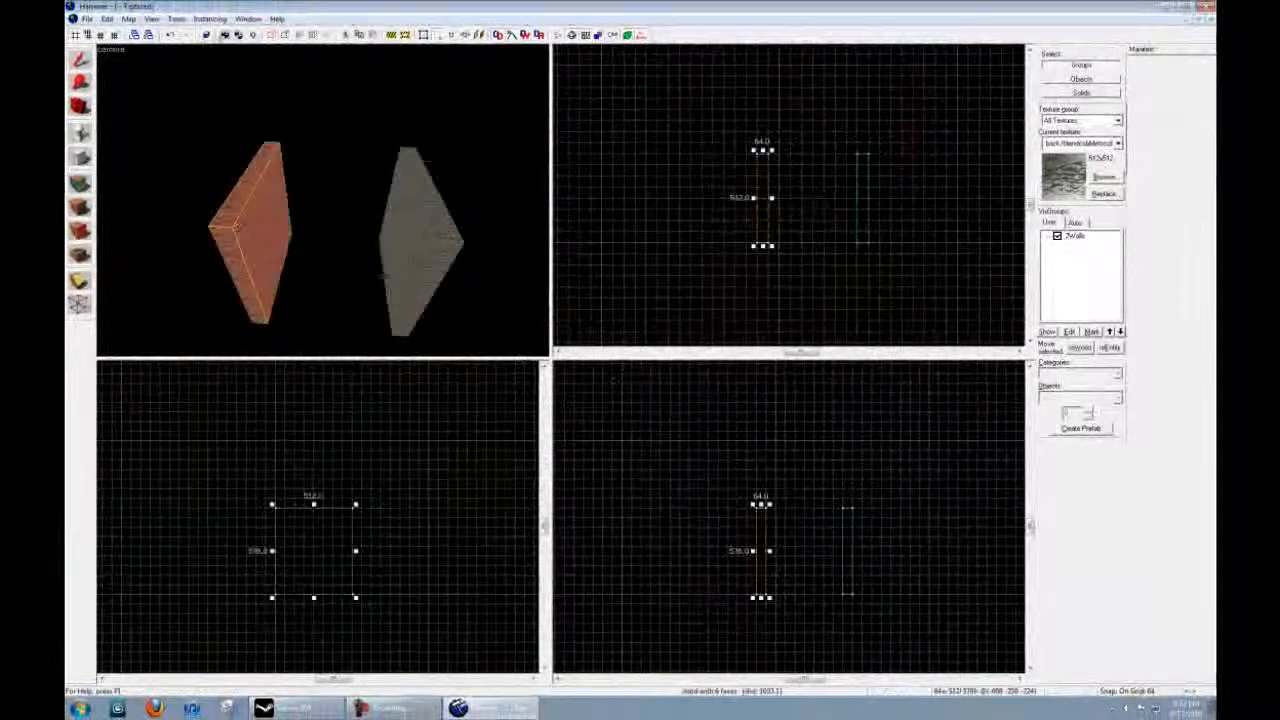
left_click(270, 36)
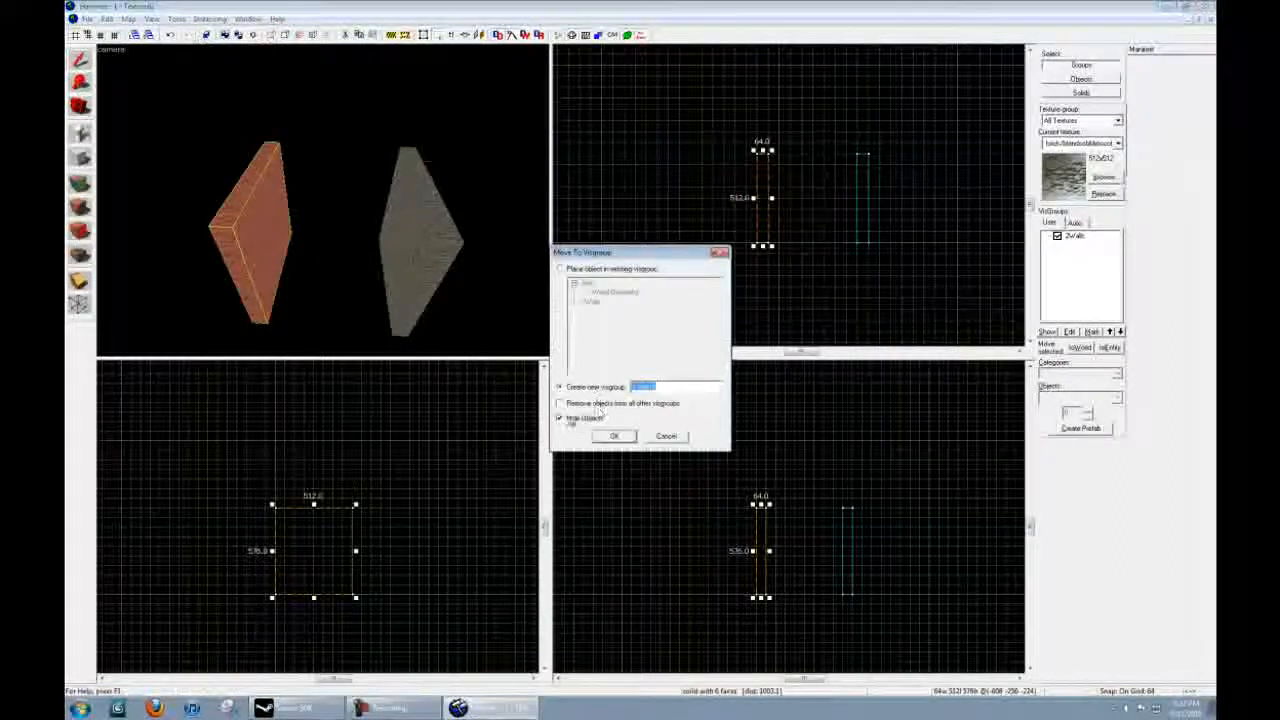
left_click(666, 436)
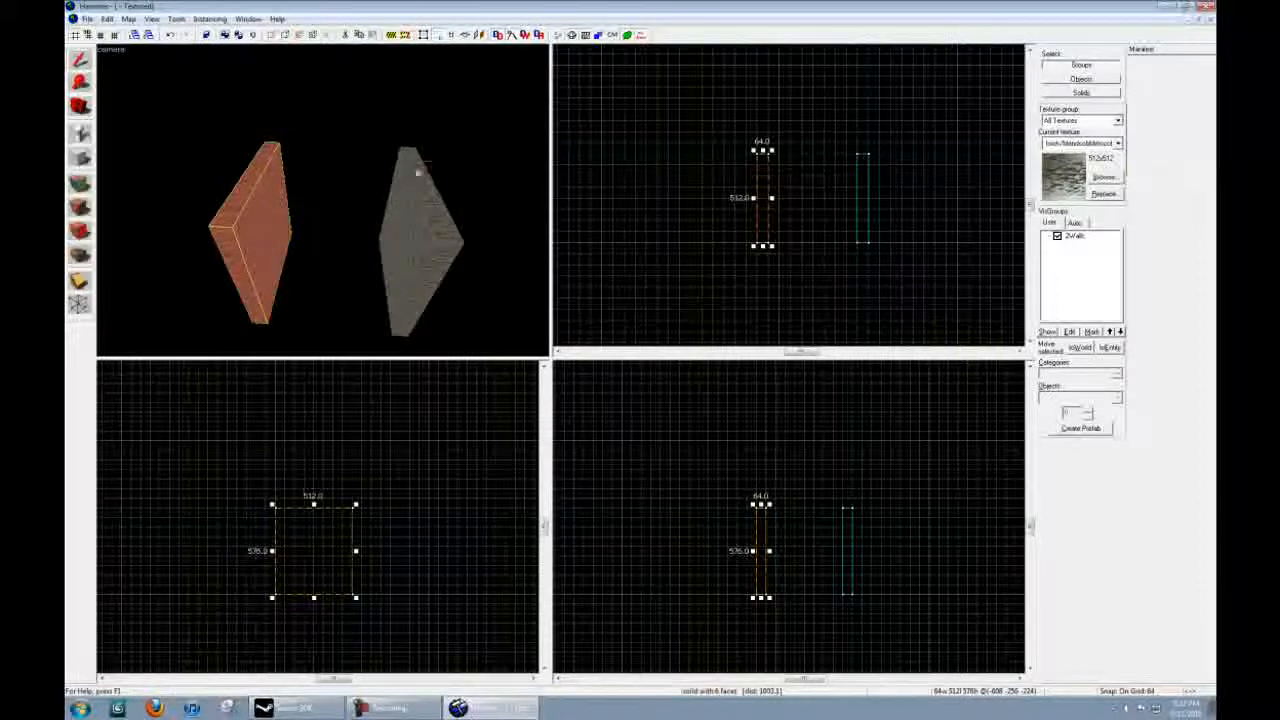
left_click(287, 36)
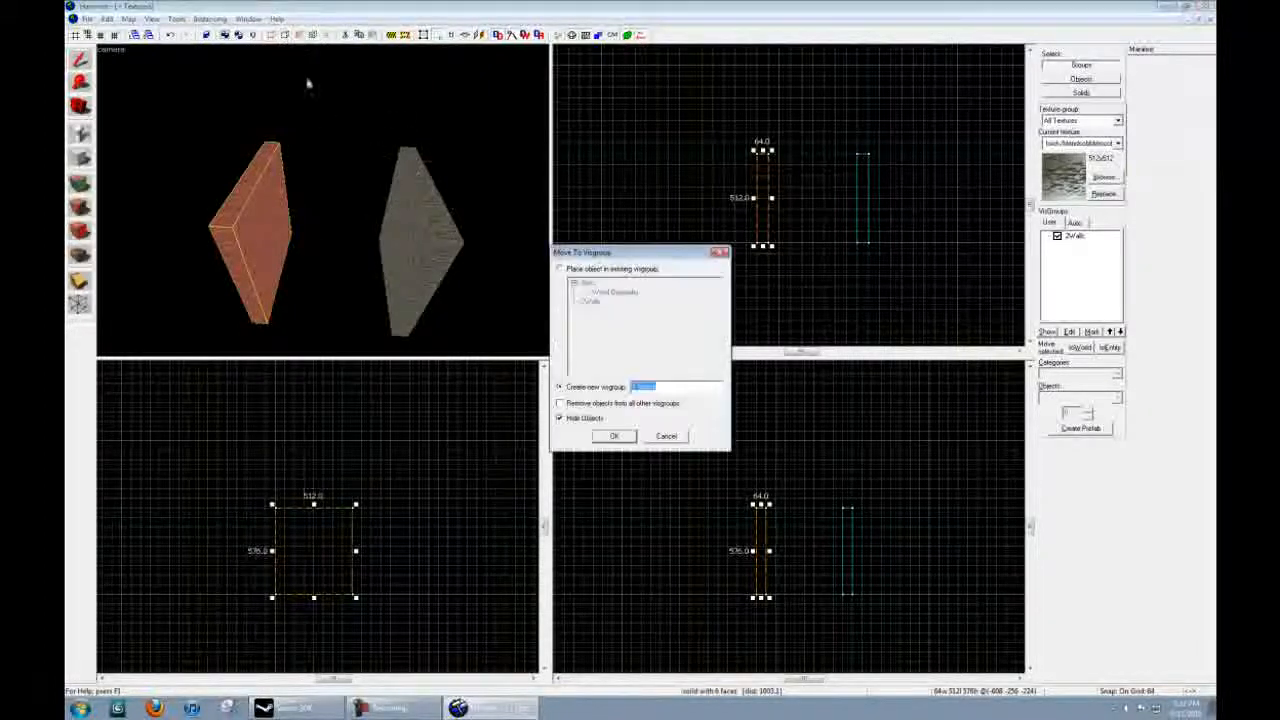
left_click(666, 436)
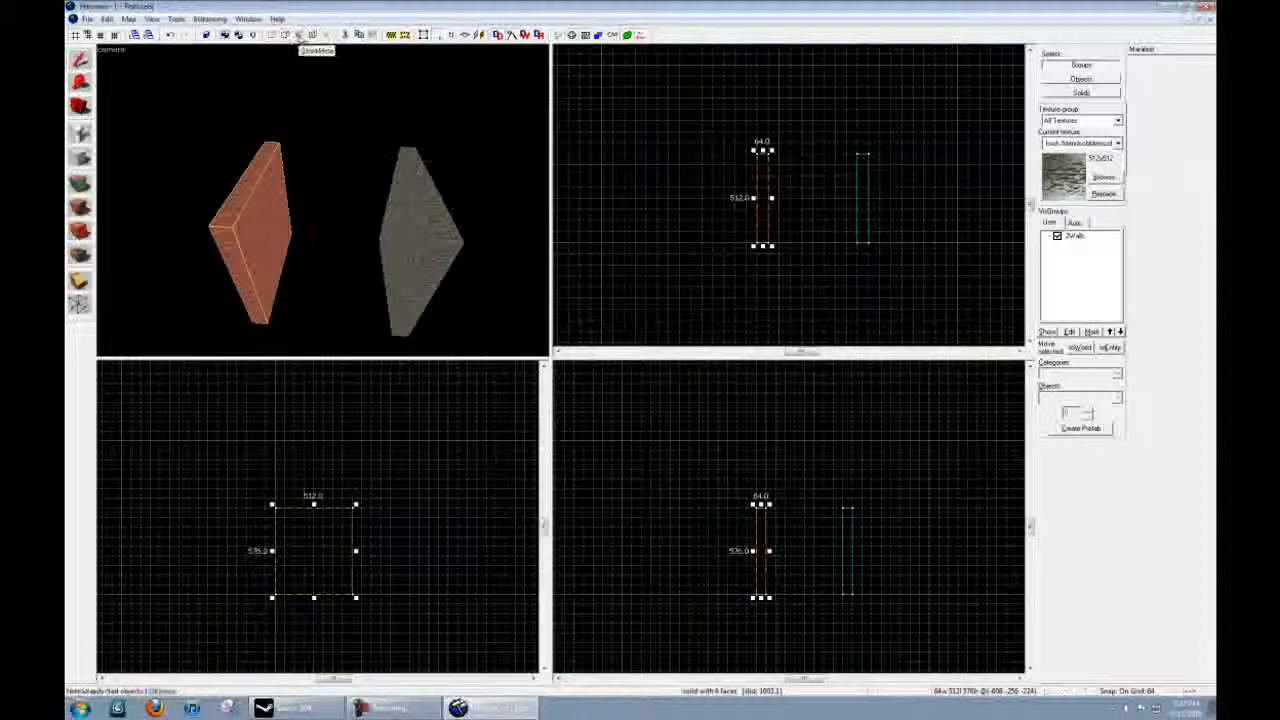
Quick-hide the copied wall and restore the hidden objects.
left_click(433, 234)
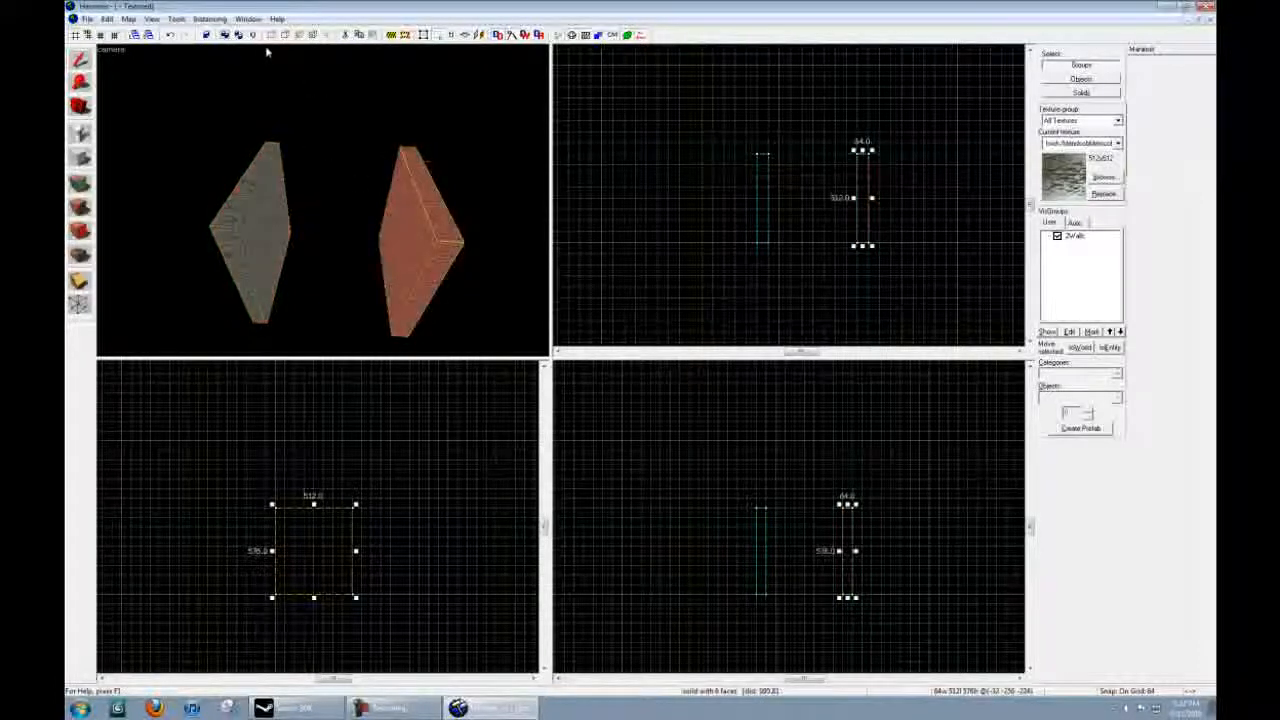
left_click(300, 37)
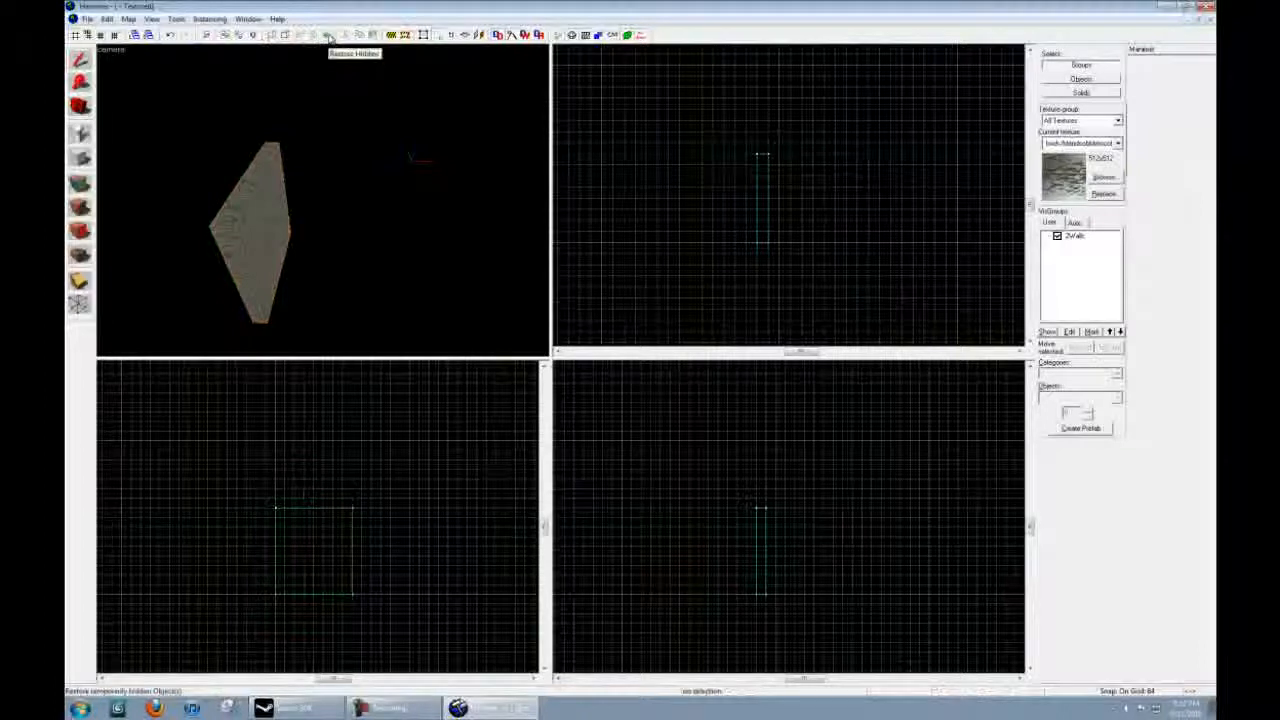
left_click(330, 37)
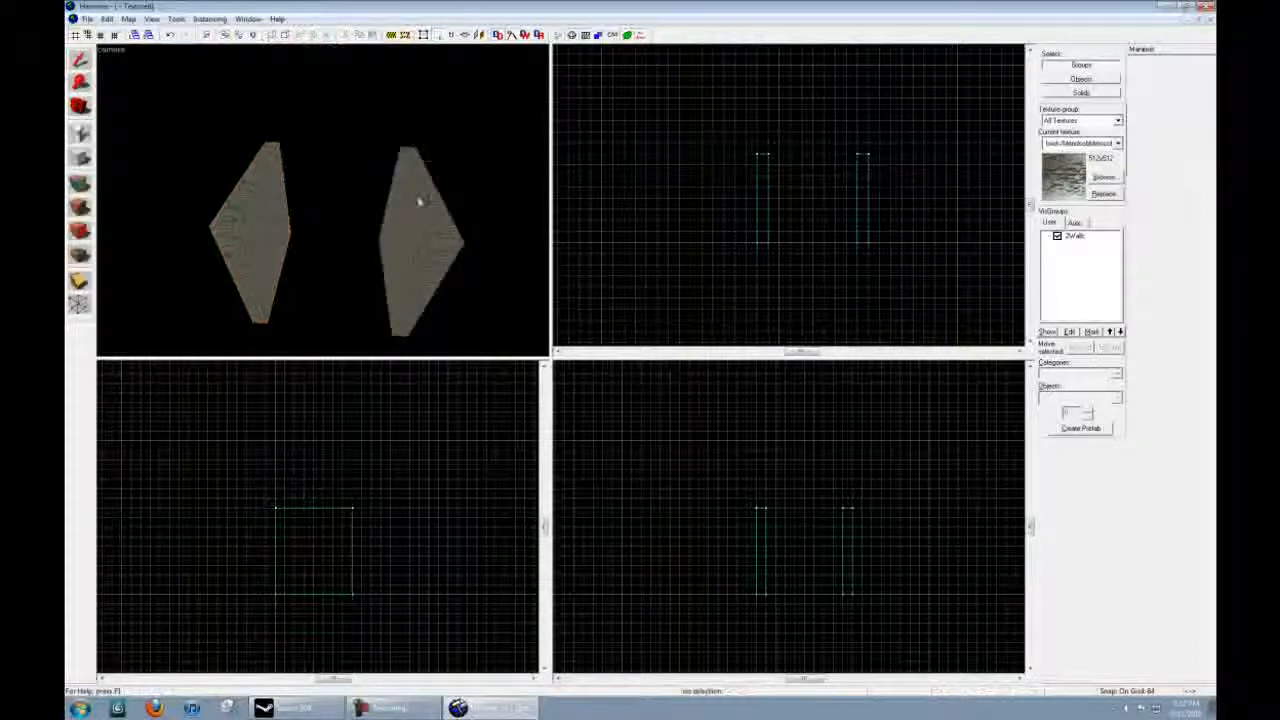
Select the copied wall and look through the categories and objects offered by the Block and Entity tools.
left_click(419, 201)
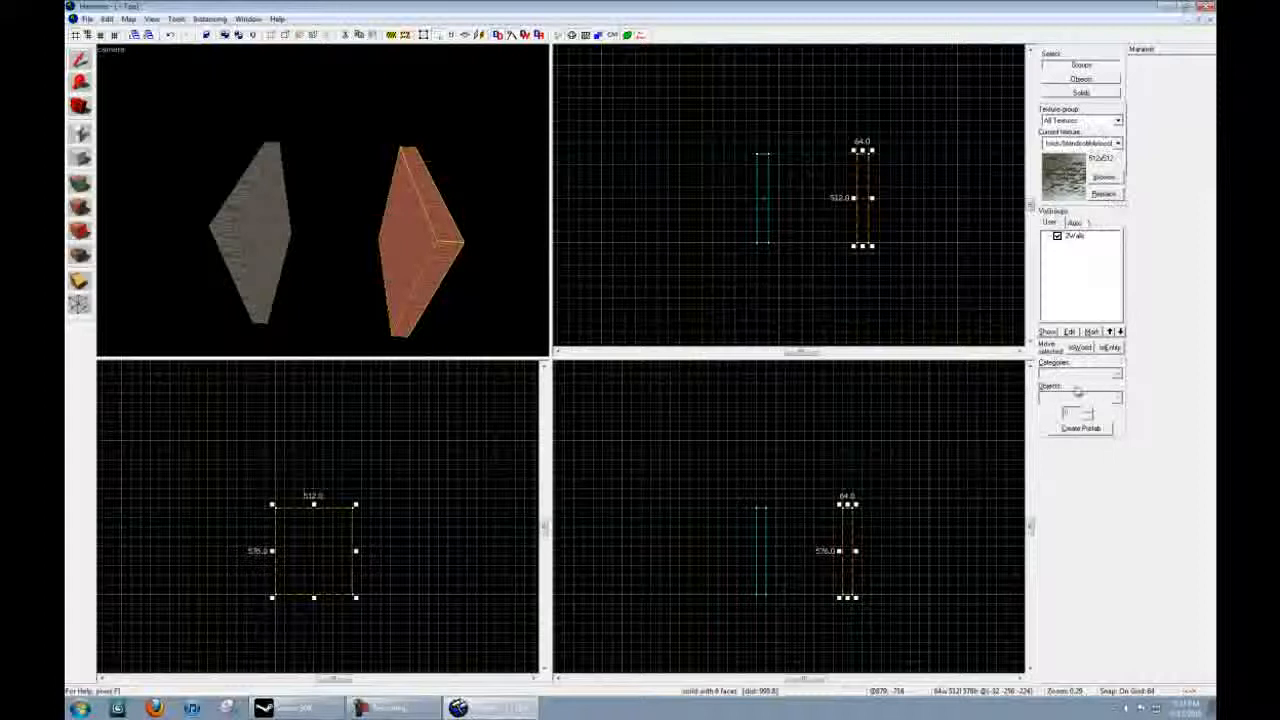
left_click(80, 158)
left_click(1116, 374)
left_click(1116, 374)
left_click(1118, 398)
left_click(1118, 398)
left_click(75, 131)
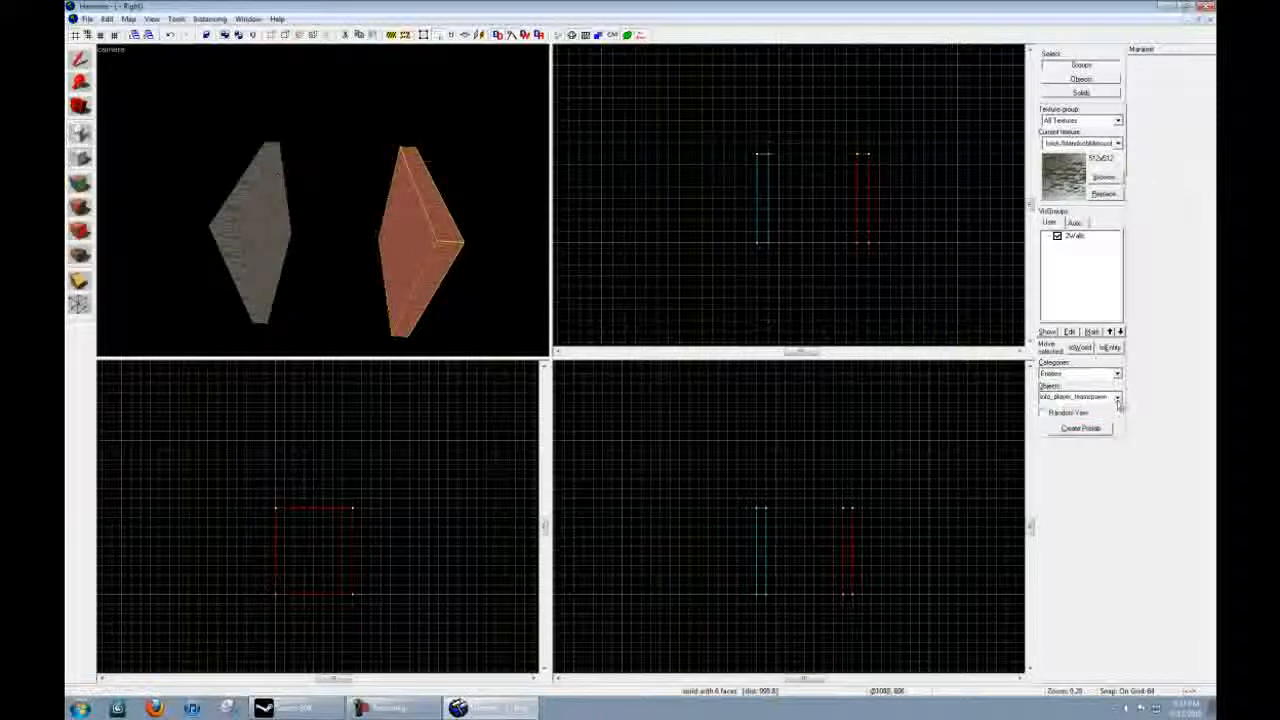
left_click(1118, 397)
left_click(453, 262)
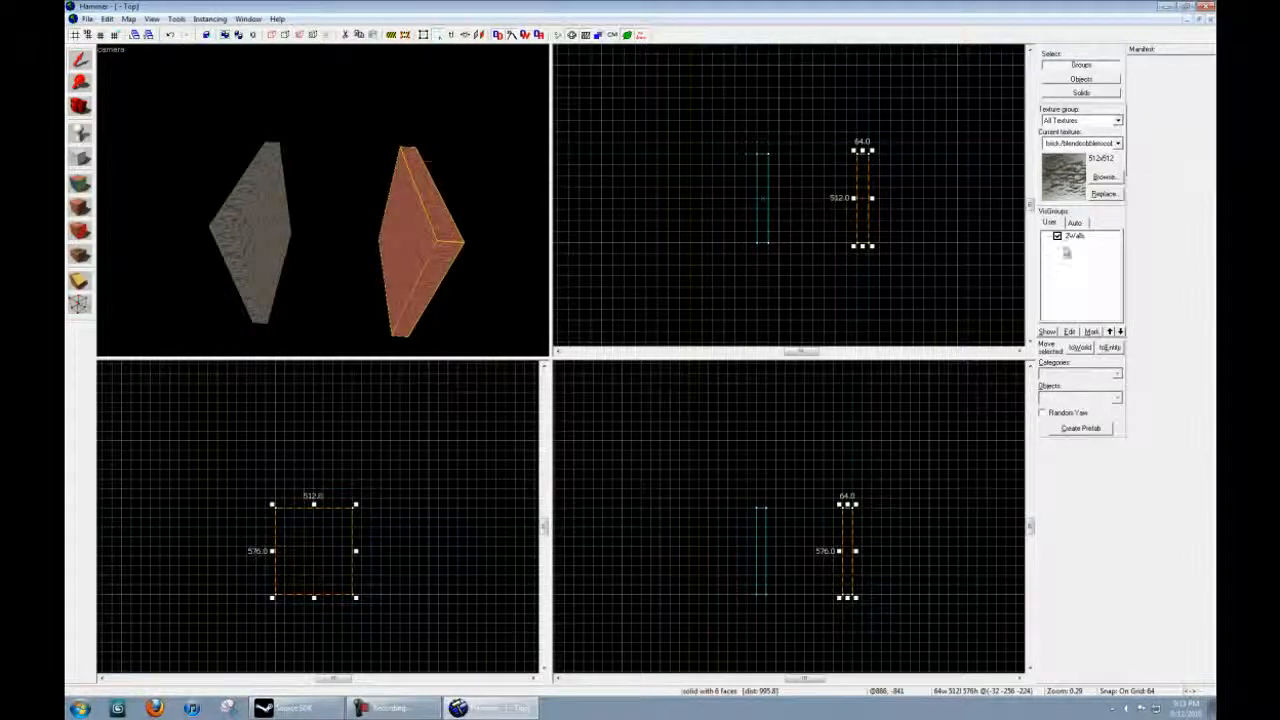
Hide and show the 2Walls visgroup twice, selecting the original wall in between.
left_click(1057, 236)
left_click(1057, 236)
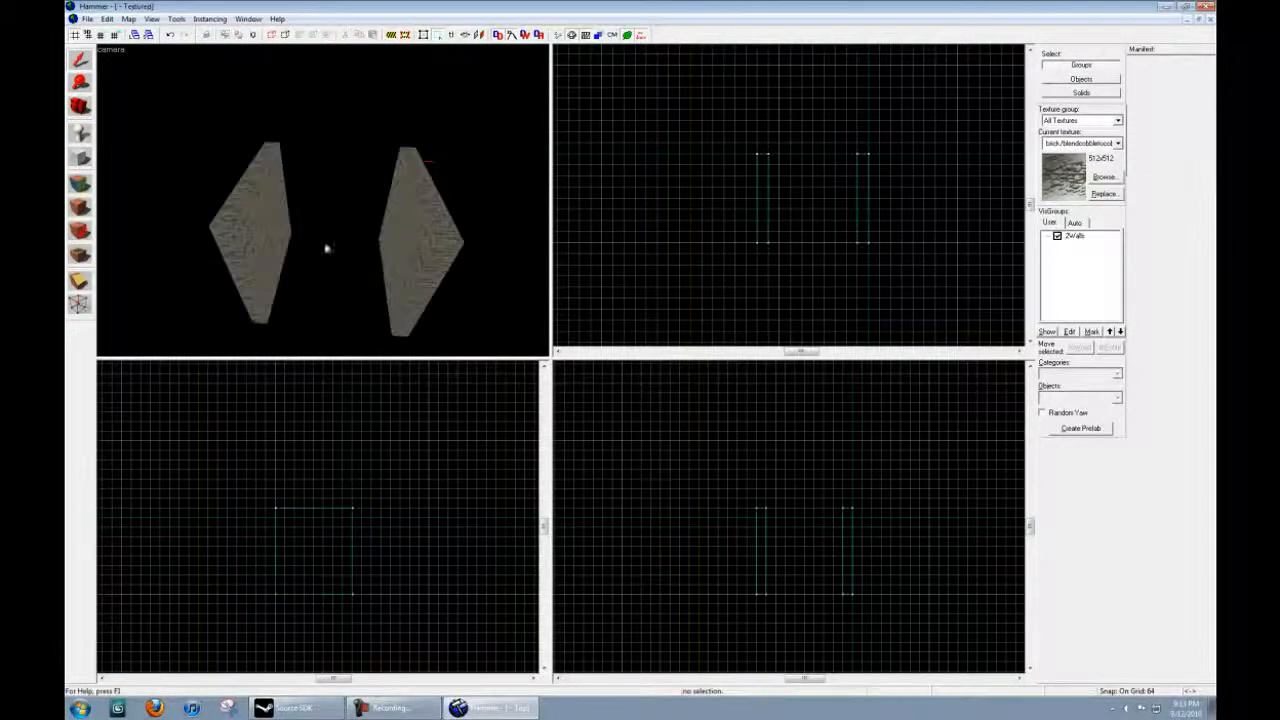
left_click(248, 200)
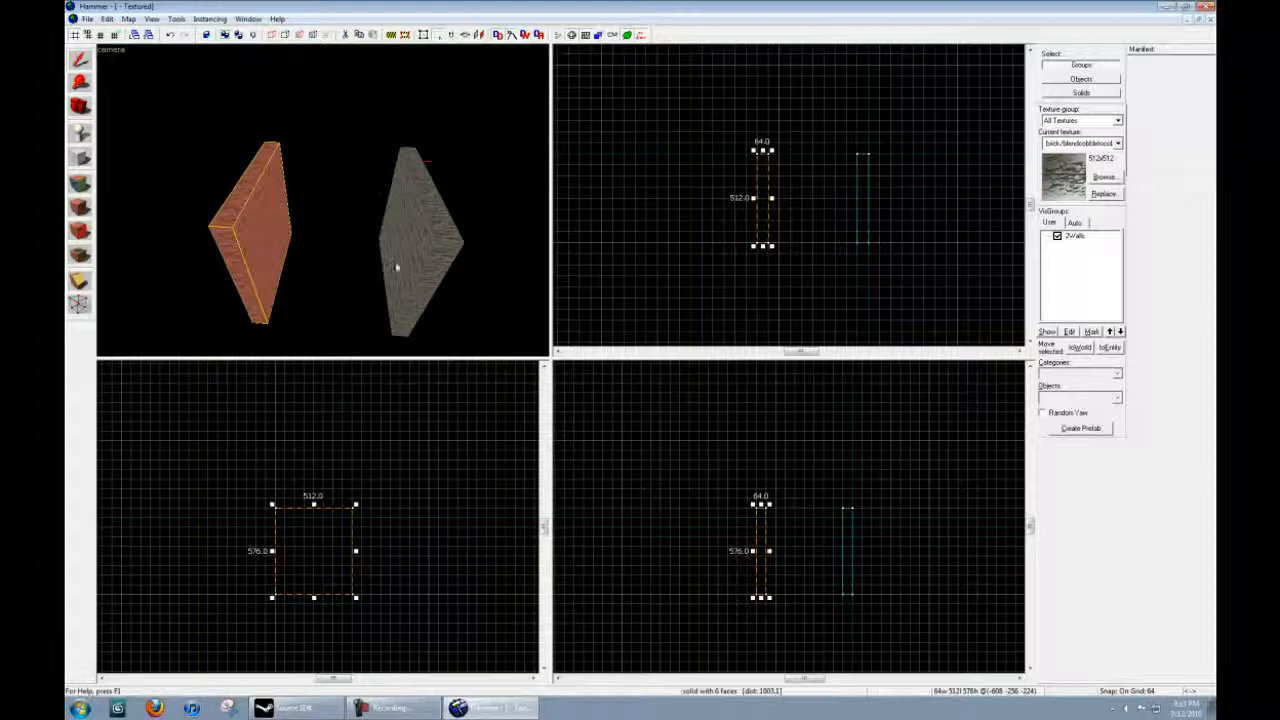
left_click(1057, 236)
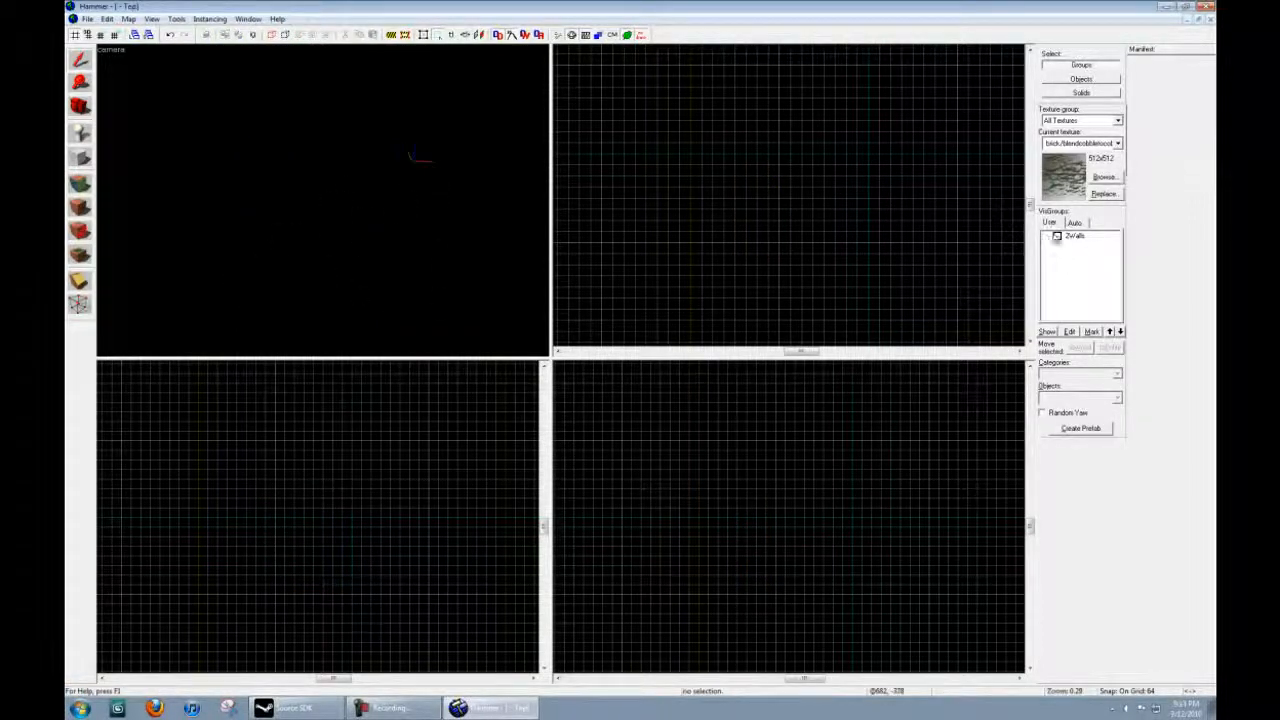
left_click(1057, 236)
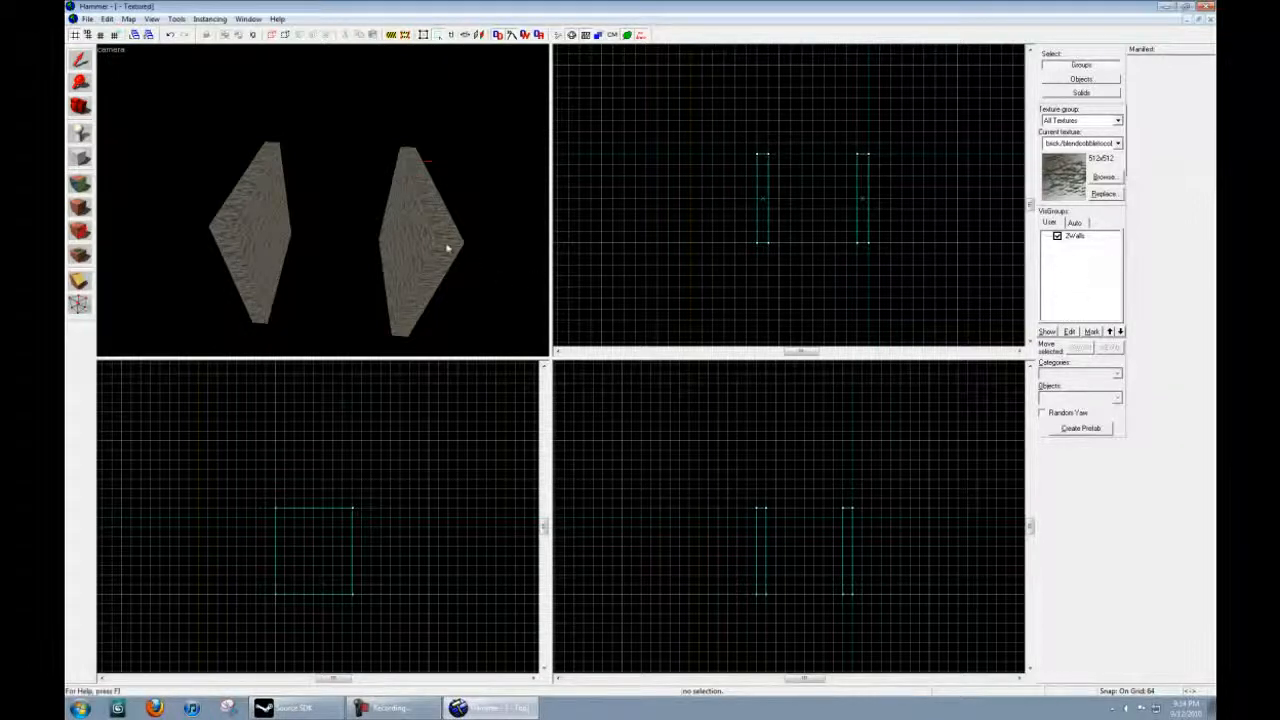
Select the original wall and choose the light grey horizontal-siding building_template texture in the texture browser as current texture.
left_click(247, 216)
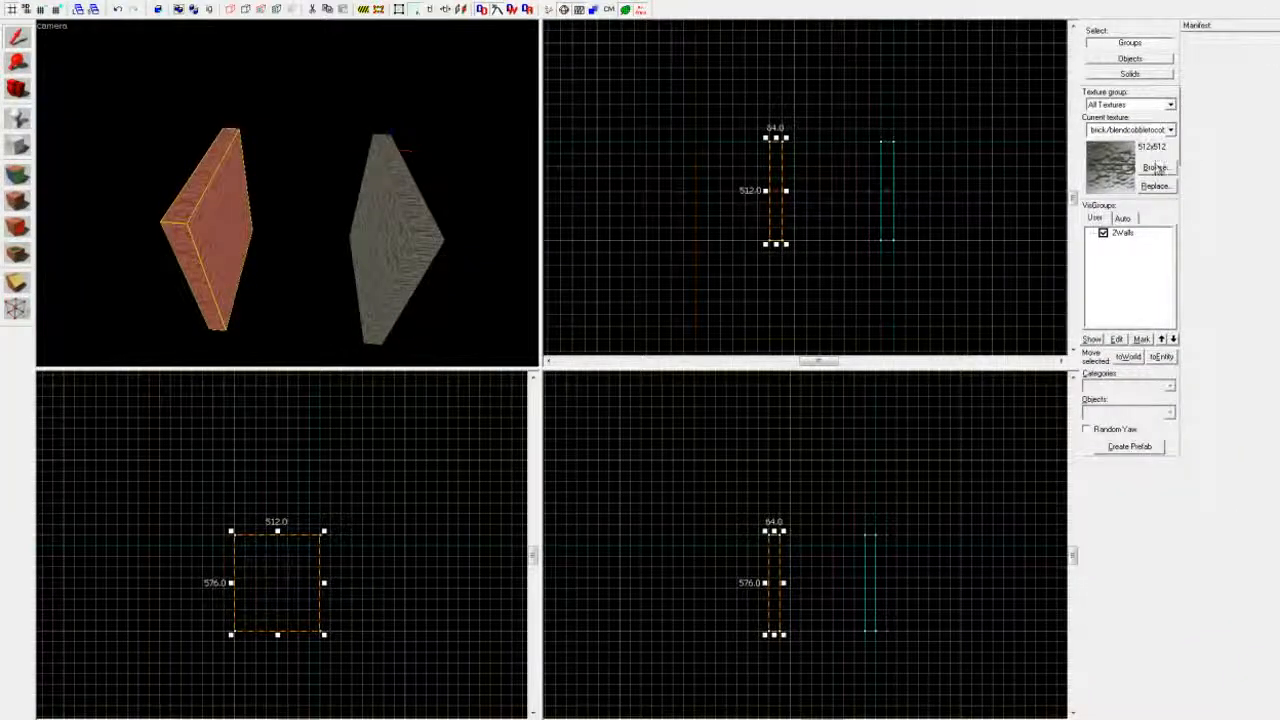
left_click(1155, 167)
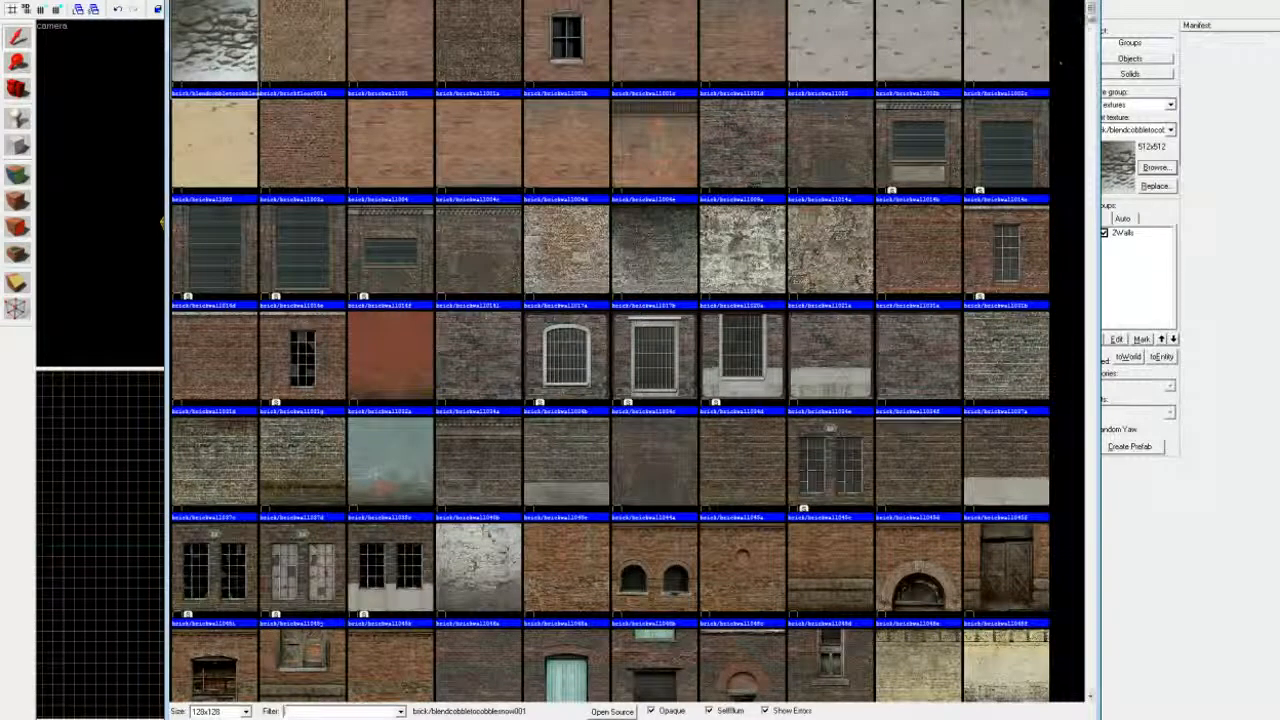
scroll(1060, 62, "down", 10)
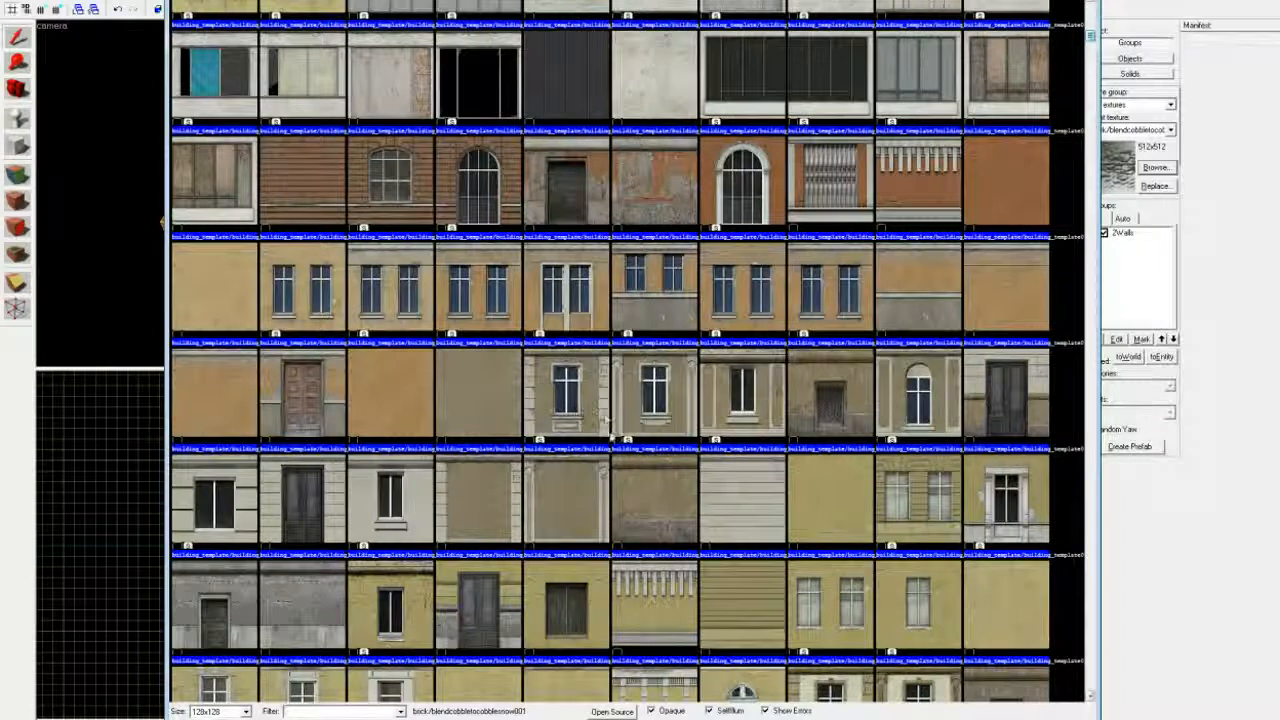
double_click(752, 508)
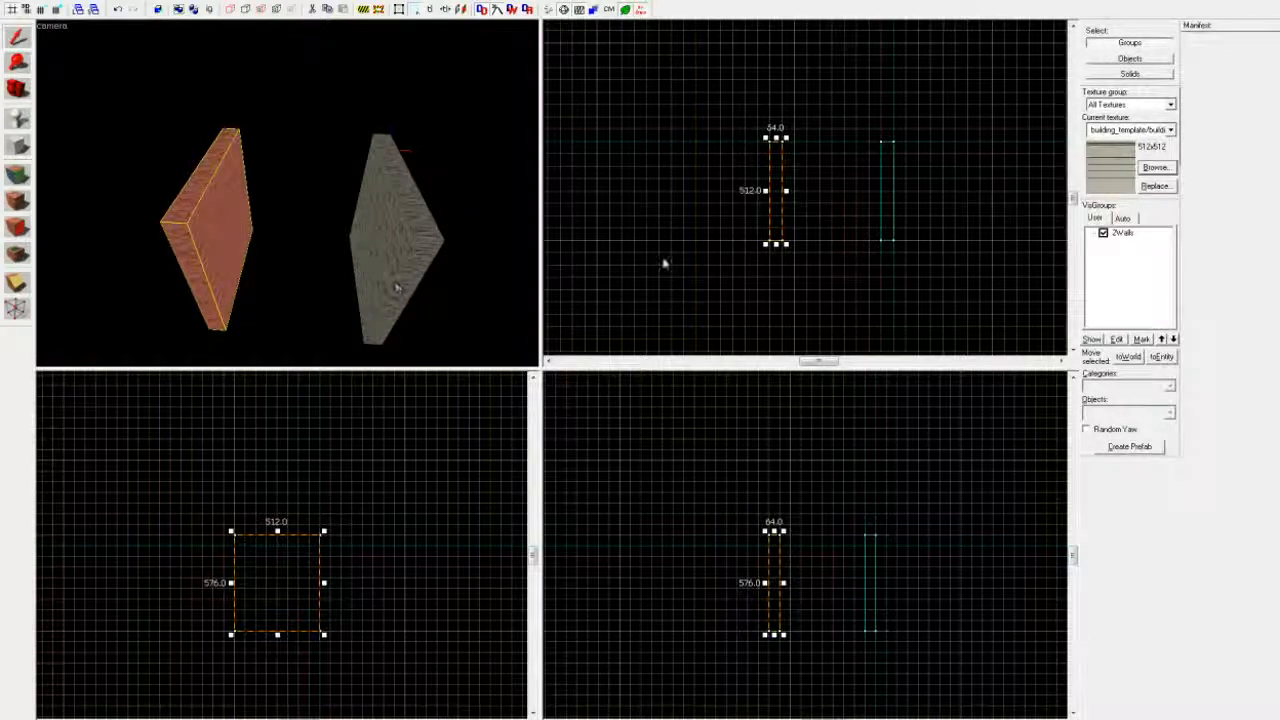
Change the current texture to brick/brickwall004, apply it to the selected wall and deselect the wall.
left_click(1155, 167)
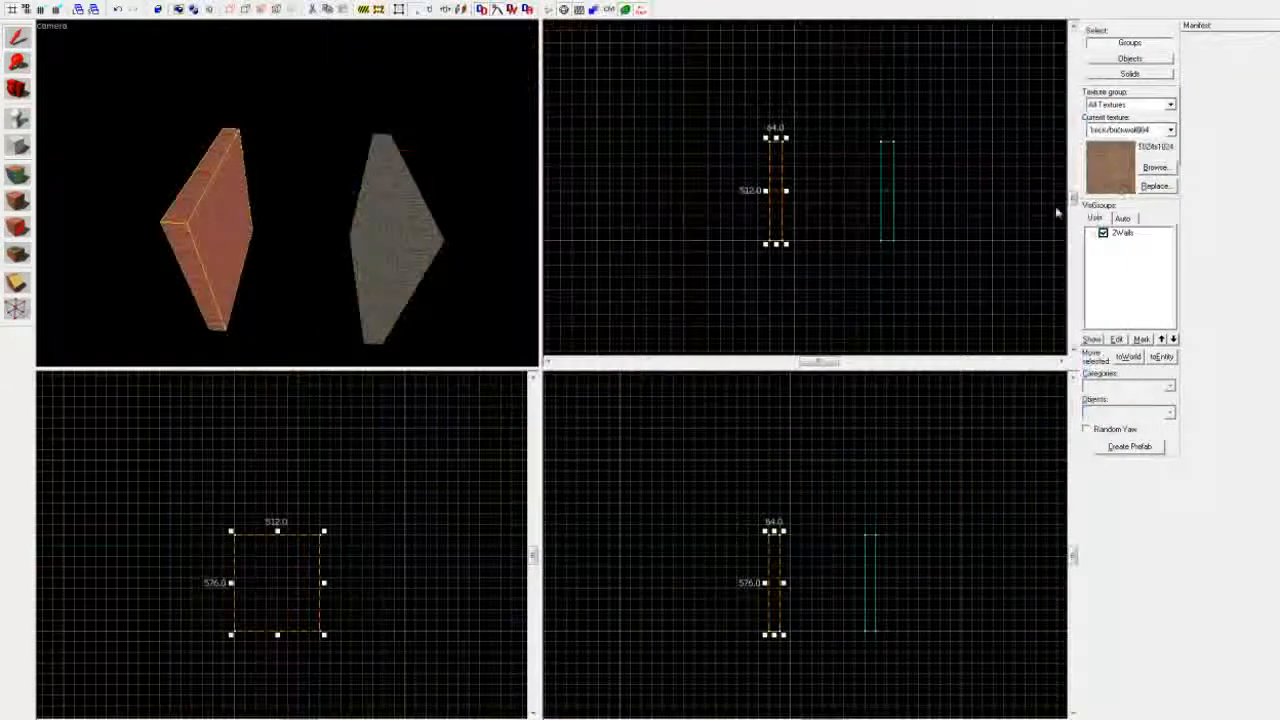
left_click(18, 204)
left_click(471, 129)
Fly the camera up to the brick-textured wall and back out to examine its texture.
key("z")
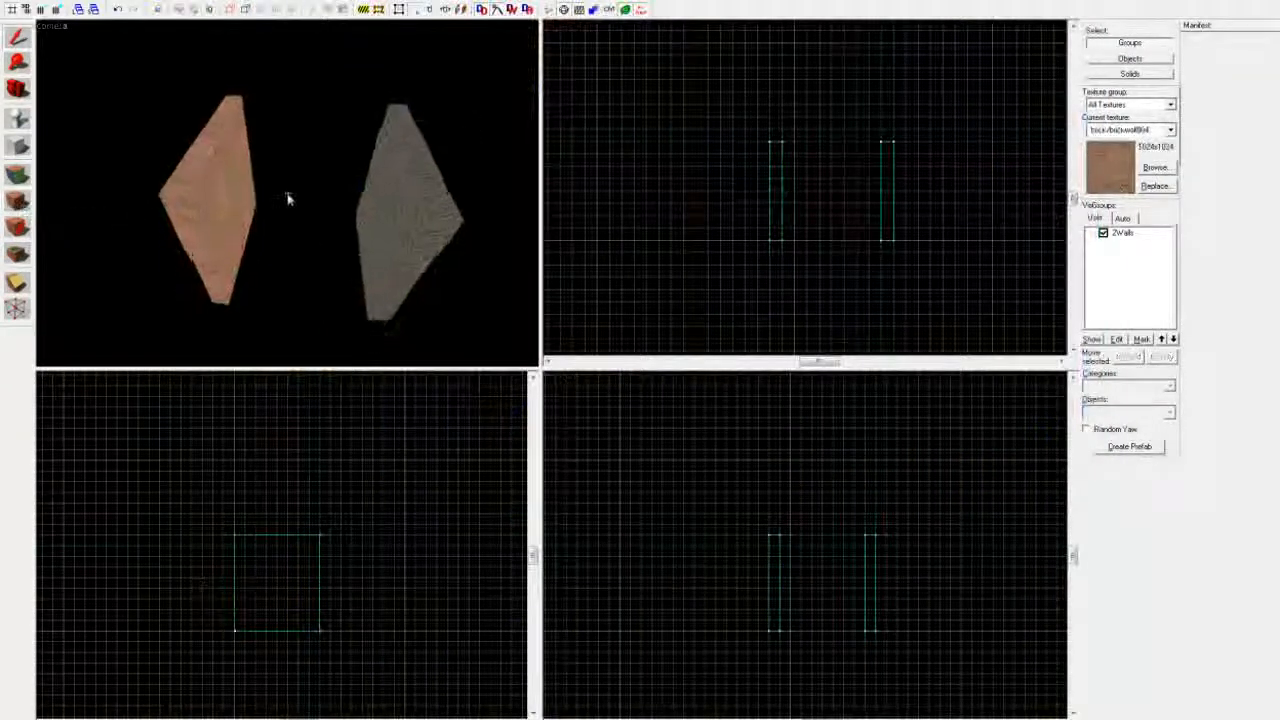
key("w")
key("z")
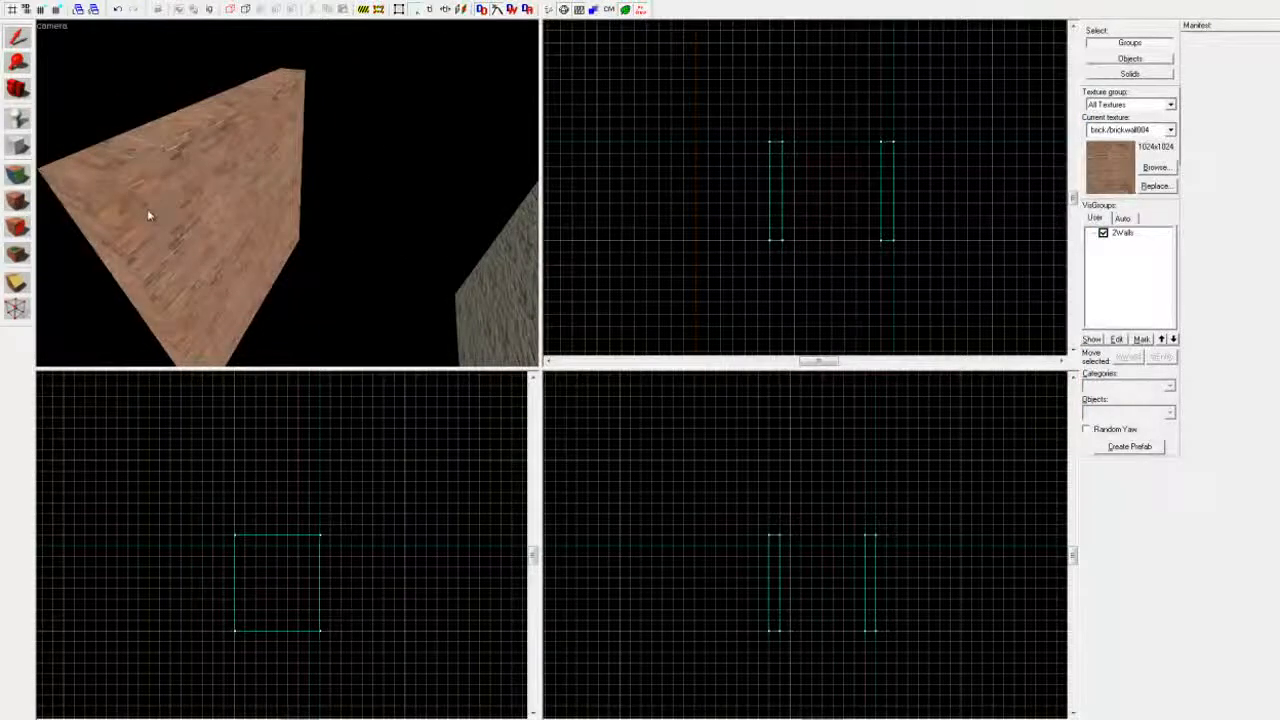
key("z")
key("s")
key("w")
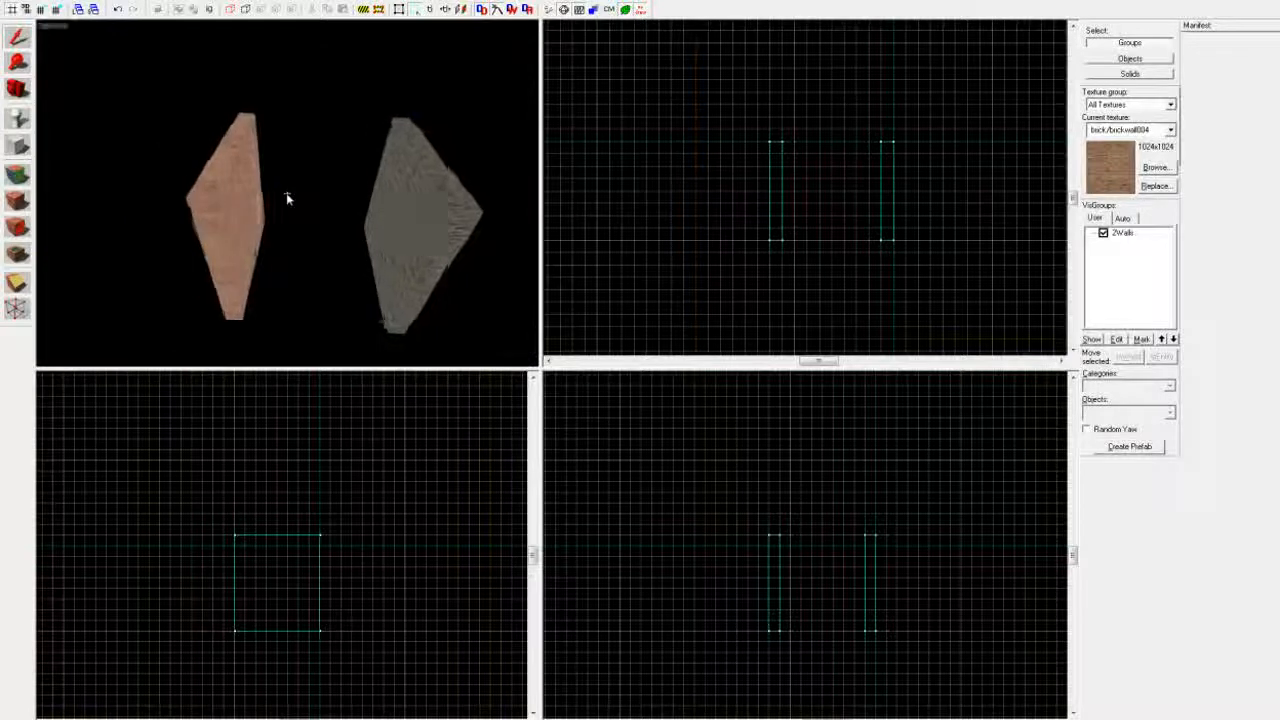
Fly the camera close to the brick-textured wall and back out to examine both walls from several angles.
key("s")
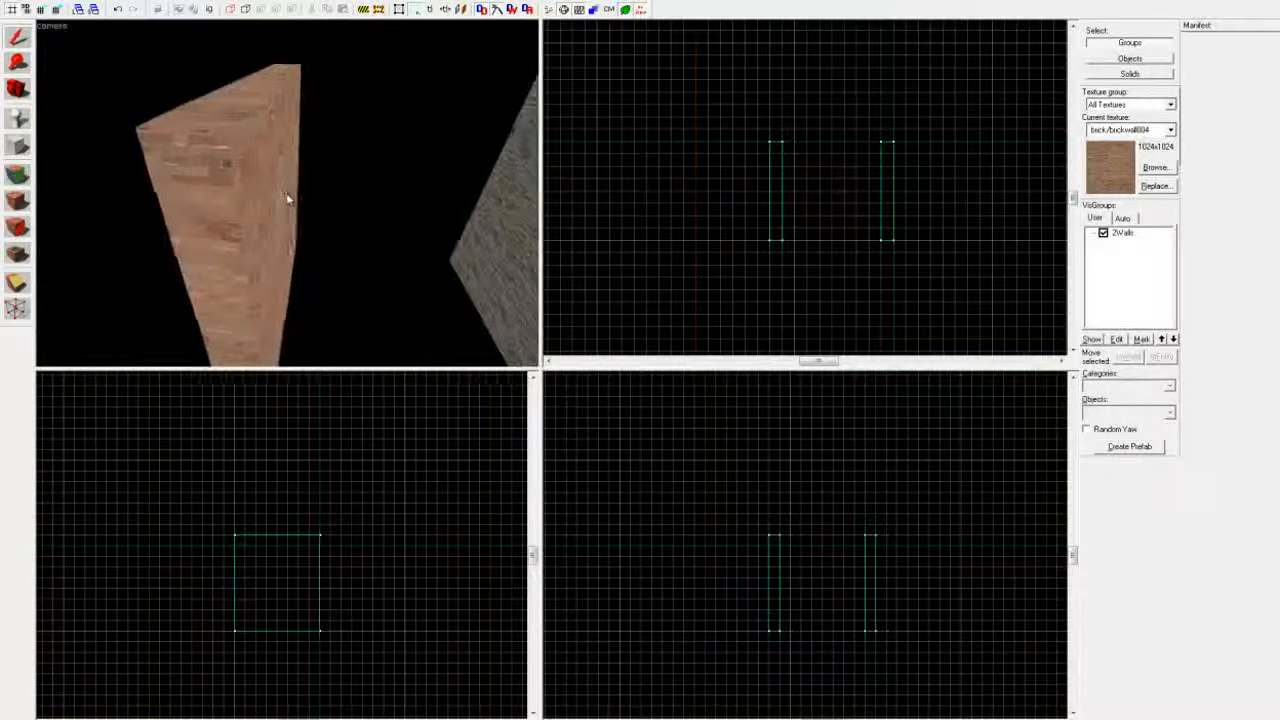
key("z")
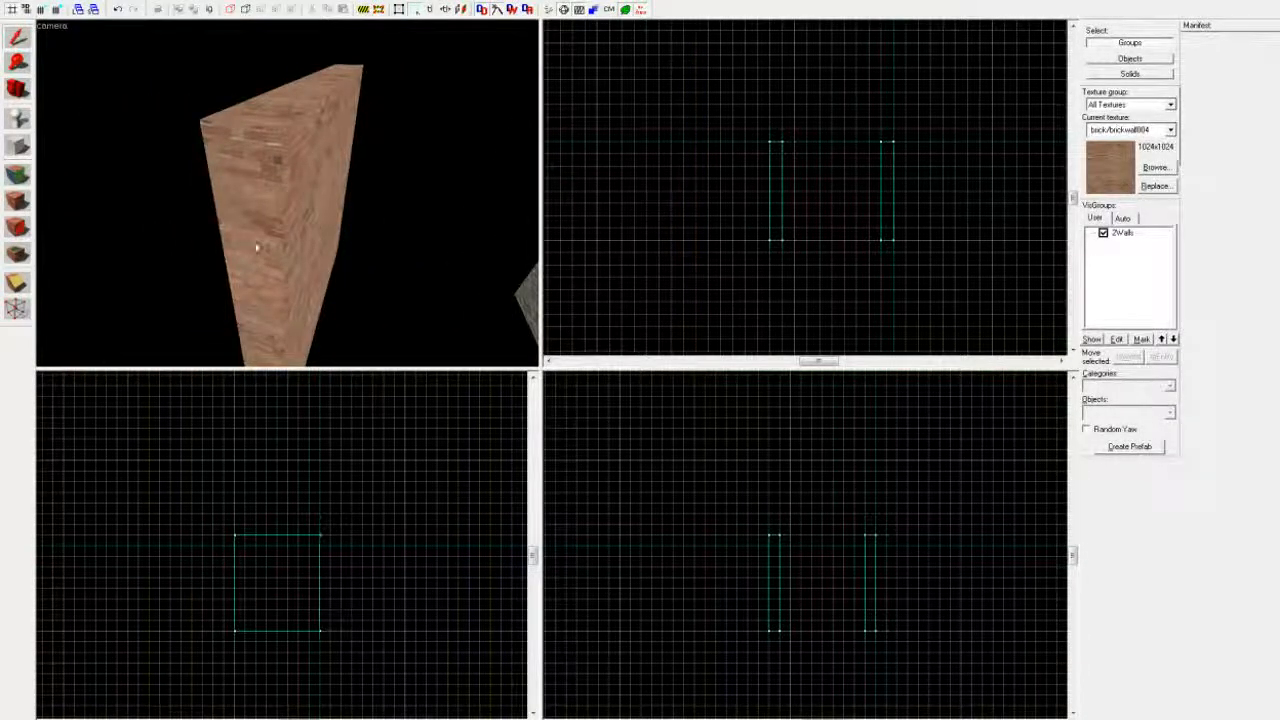
left_click(280, 212)
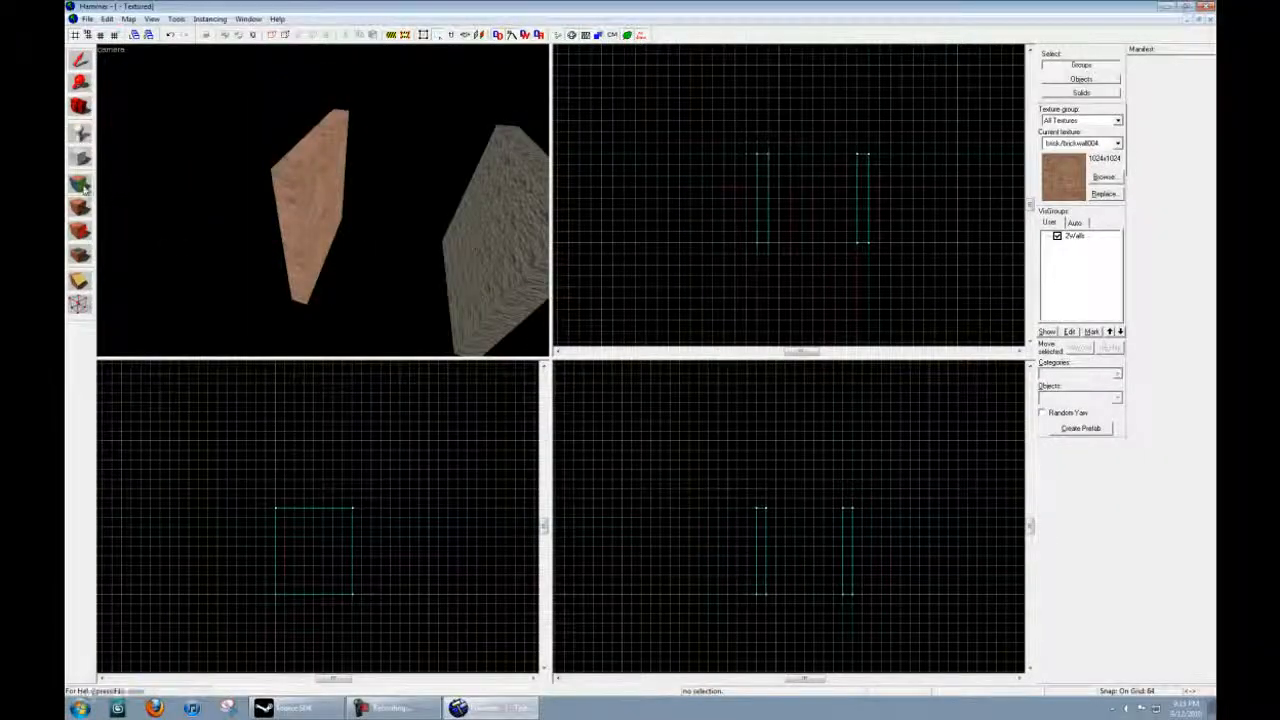
key("z")
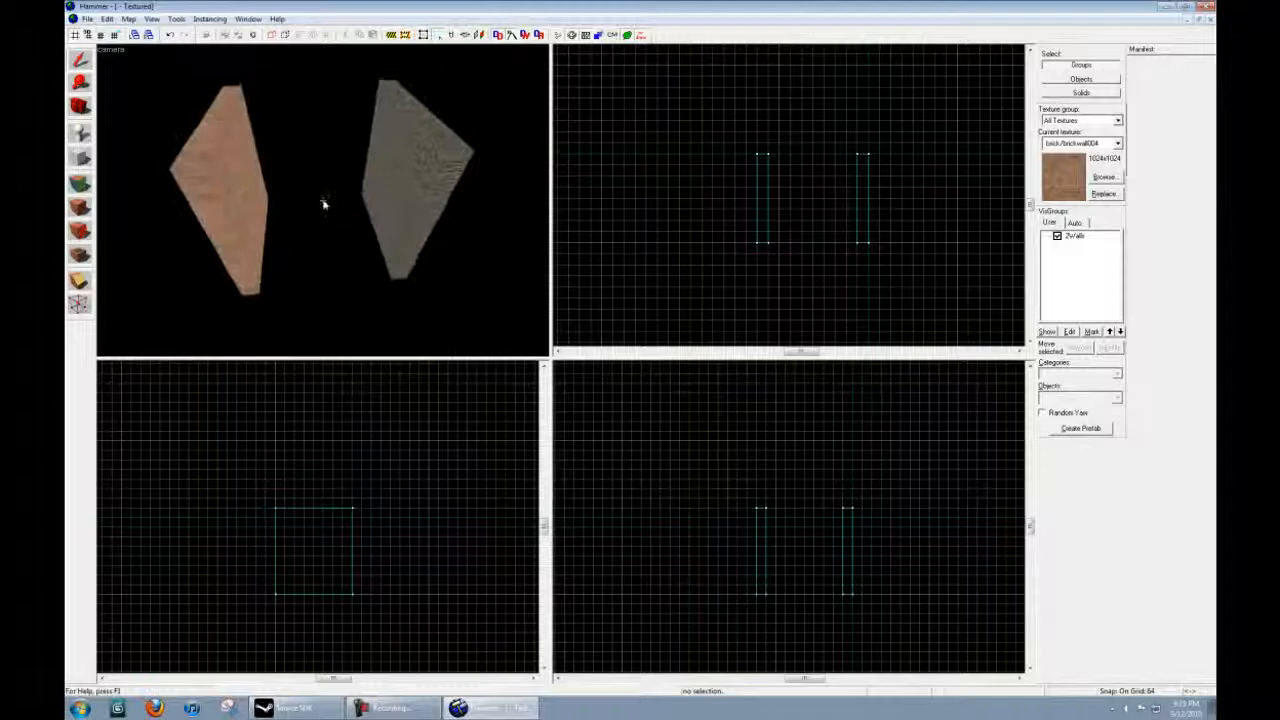
key("z")
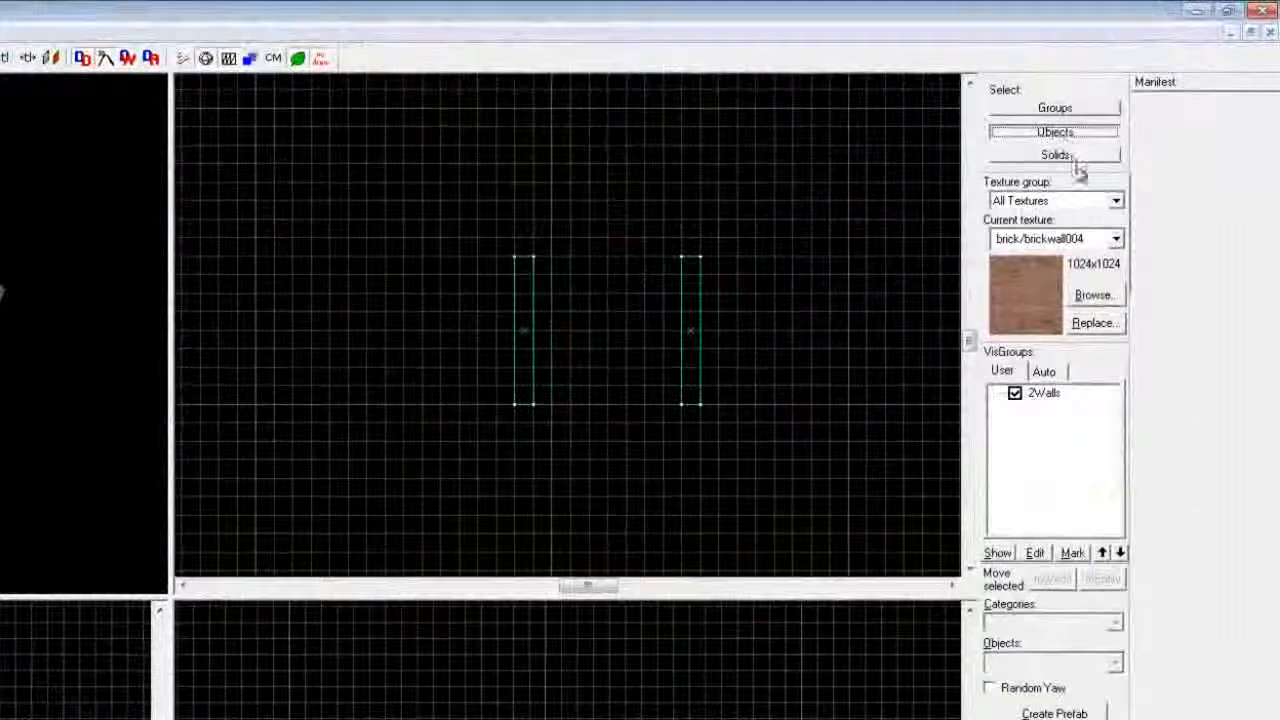
Cycle the selection mode through Objects and Solids and set it back to Groups.
left_click(1090, 93)
left_click(1076, 109)
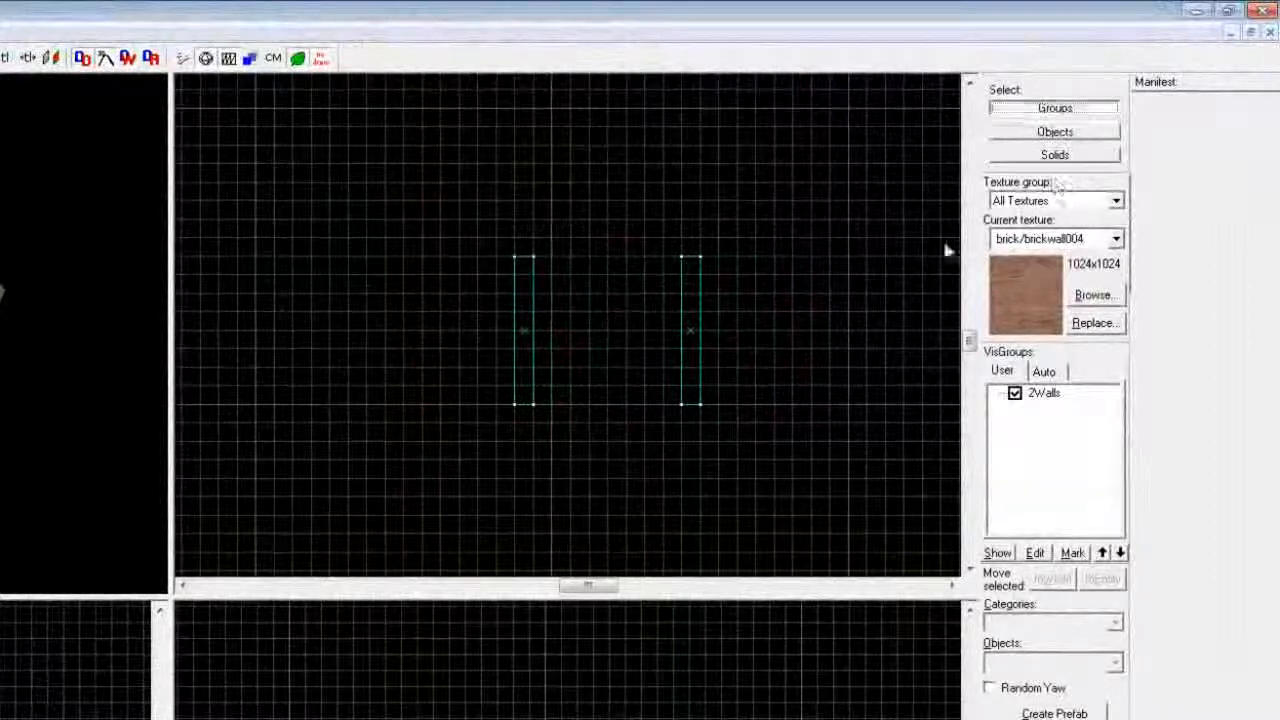